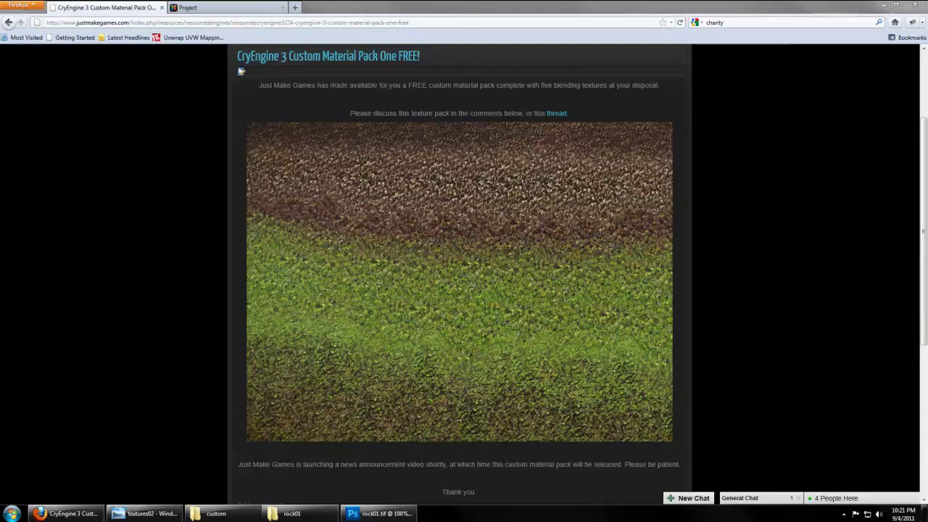
Step: Switch to Photoshop and try the High Pass filter on the rock texture with a 74.9-pixel radius
click(377, 513)
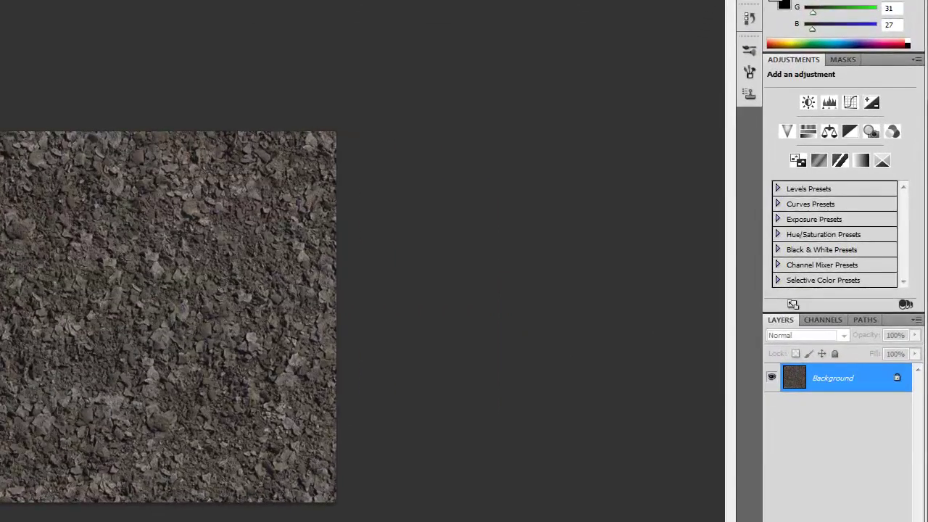
drag(516, 373, 470, 369)
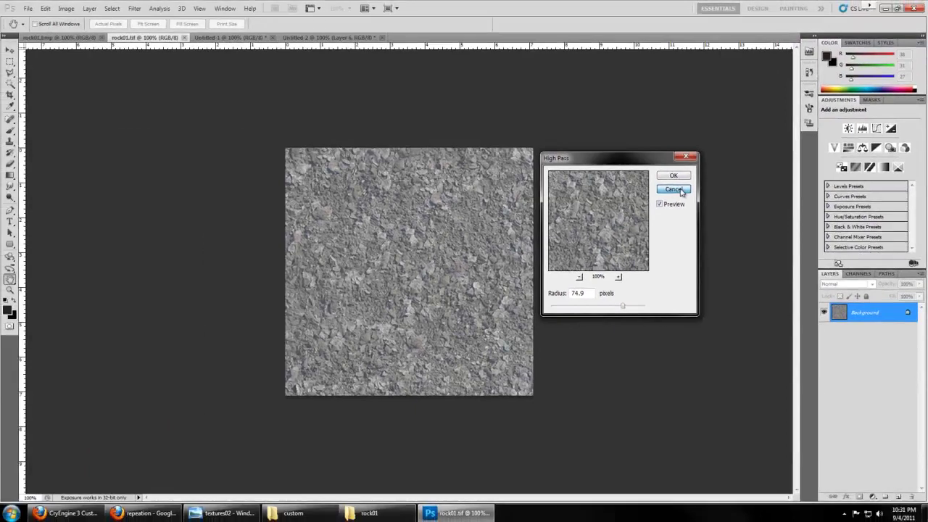
click(556, 193)
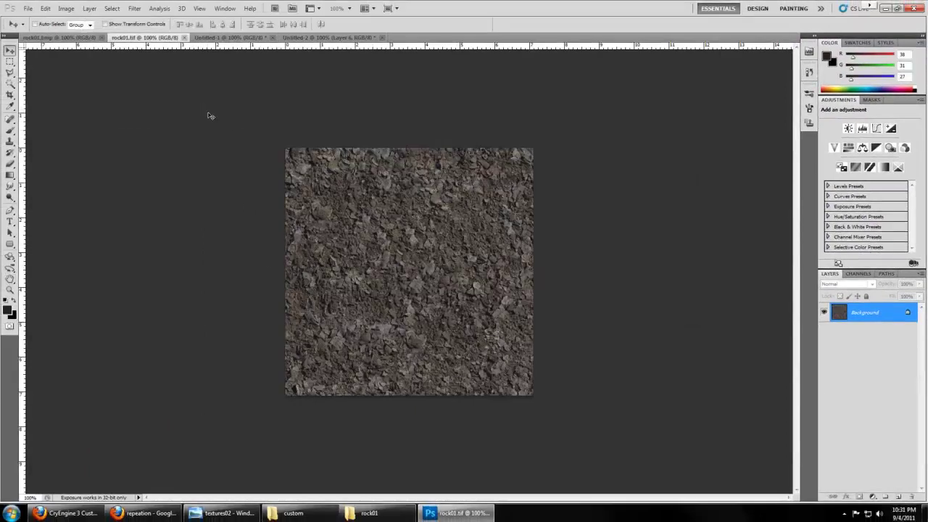
Step: Start saving rock01.tif in the CryTIFPlugin format, review the available texture presets, and cancel the export
click(27, 8)
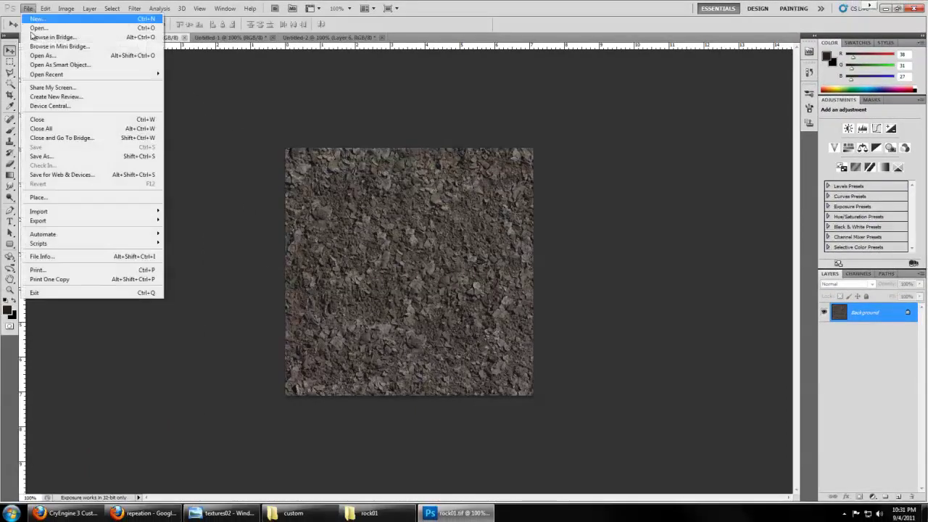
click(63, 156)
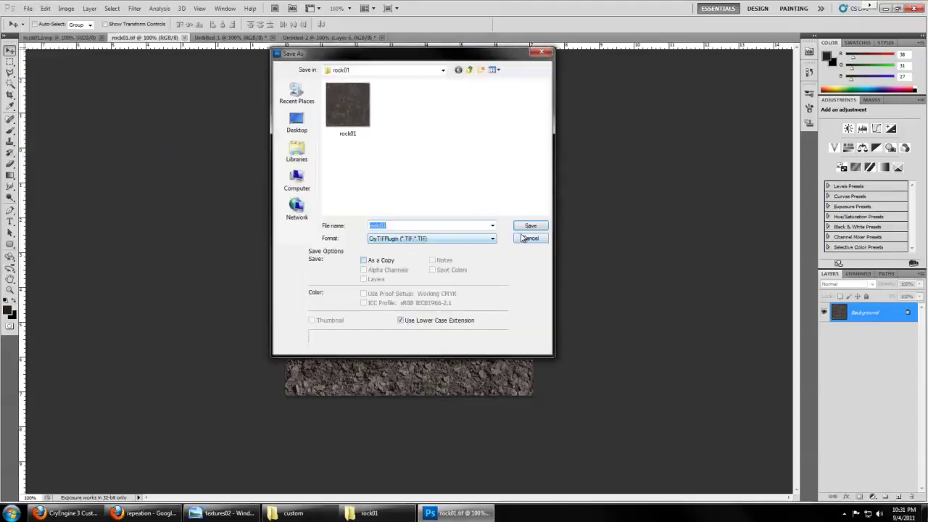
click(530, 225)
click(456, 193)
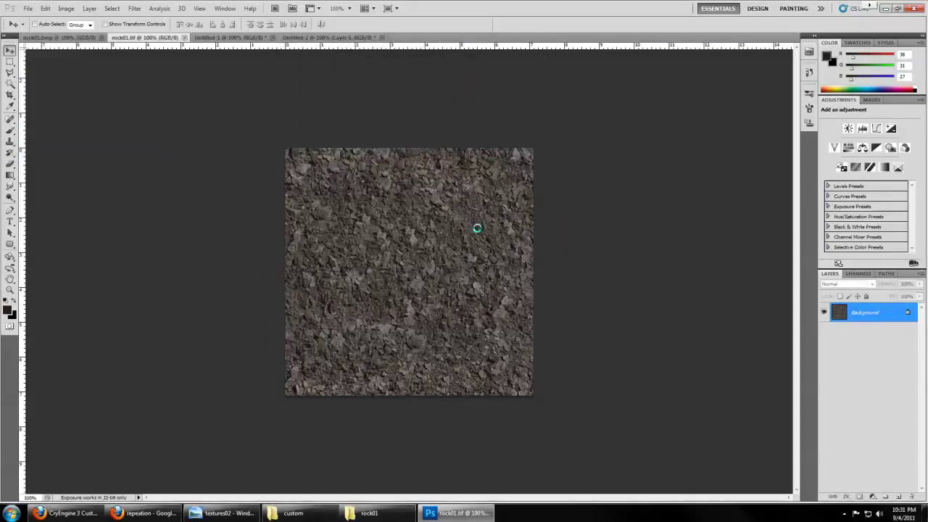
click(441, 326)
click(518, 268)
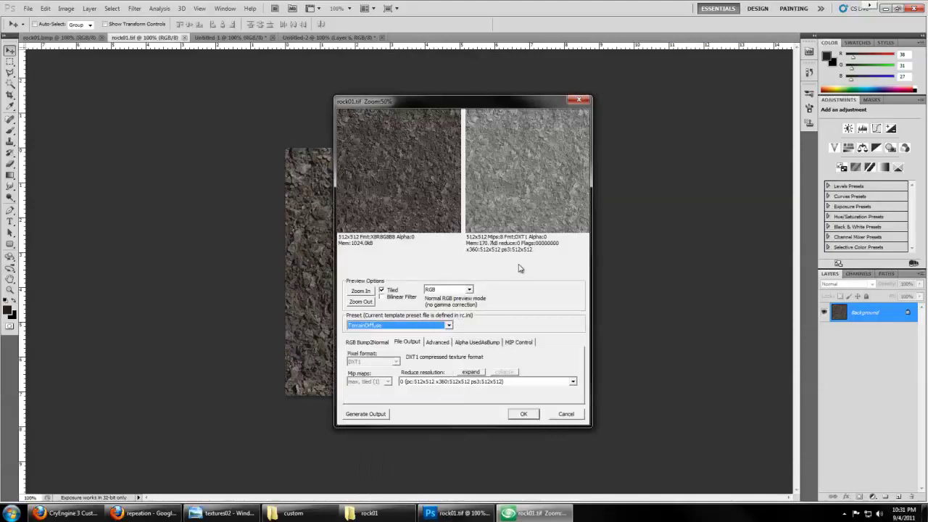
click(449, 324)
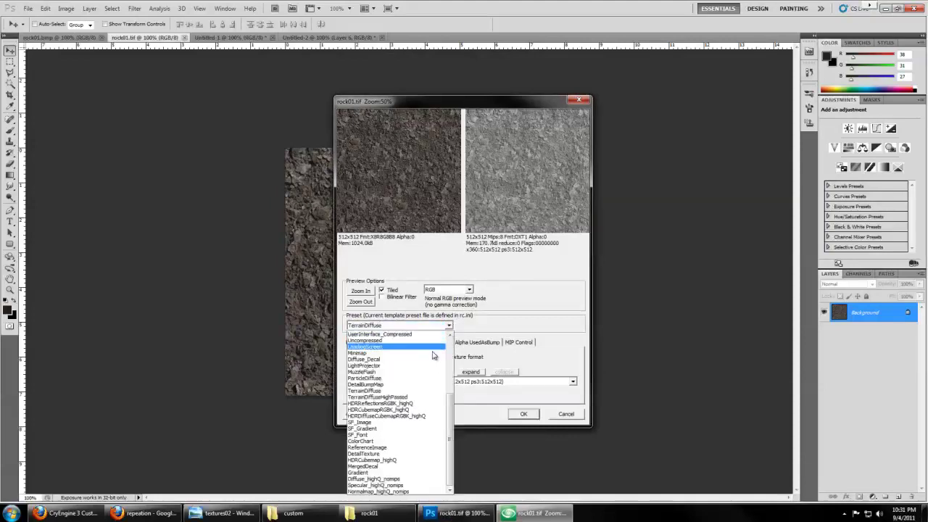
click(549, 416)
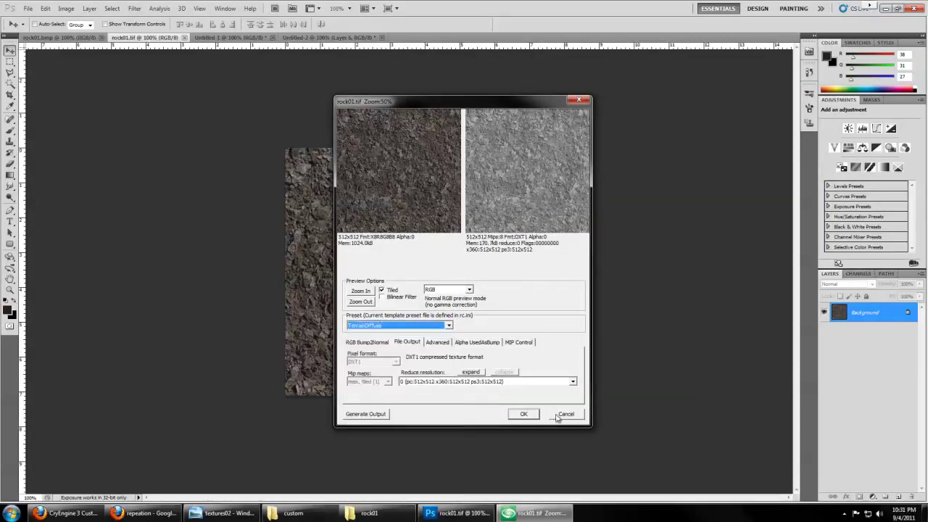
click(558, 417)
click(463, 198)
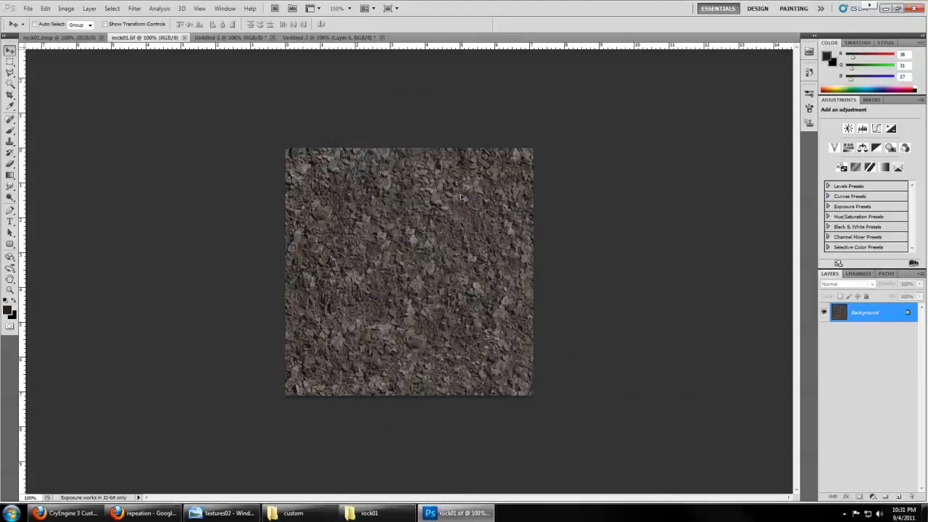
Step: Create a new 128 x 128 pixel RGB document with a white background
click(85, 38)
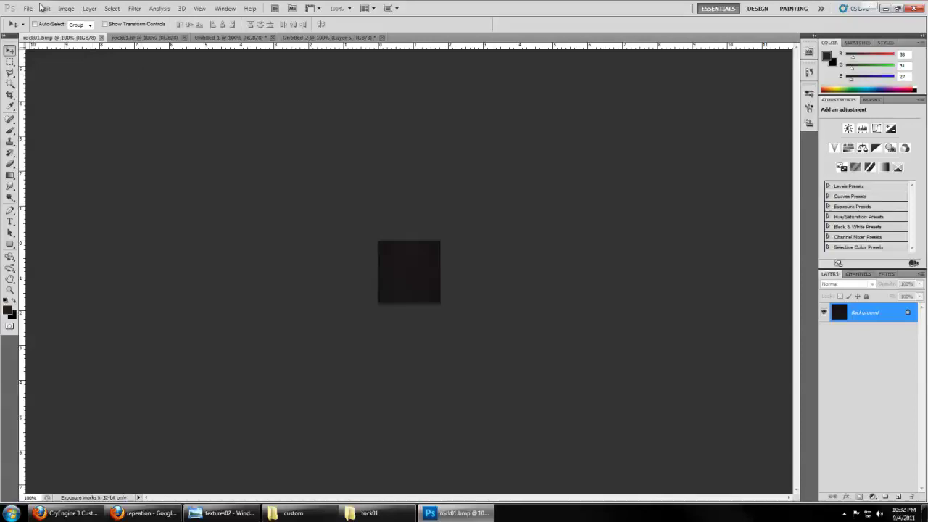
click(216, 38)
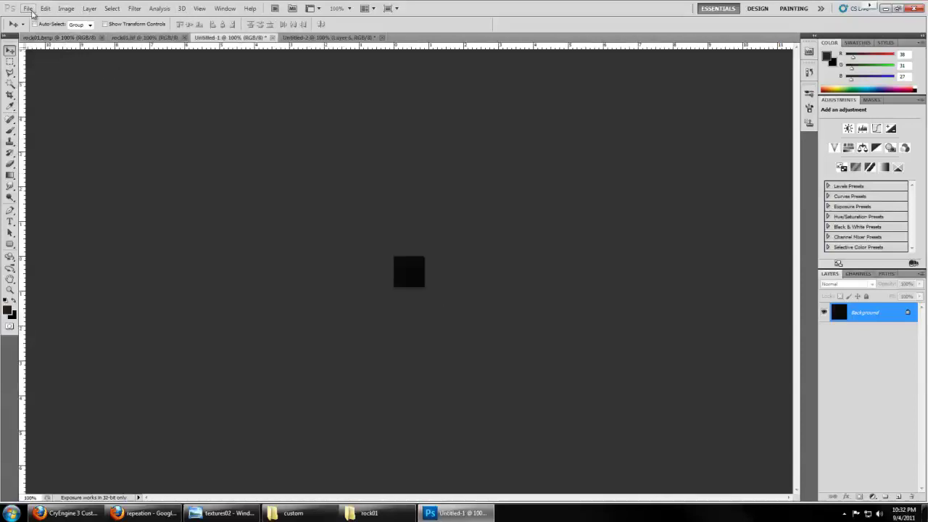
click(27, 8)
click(33, 18)
double_click(445, 180)
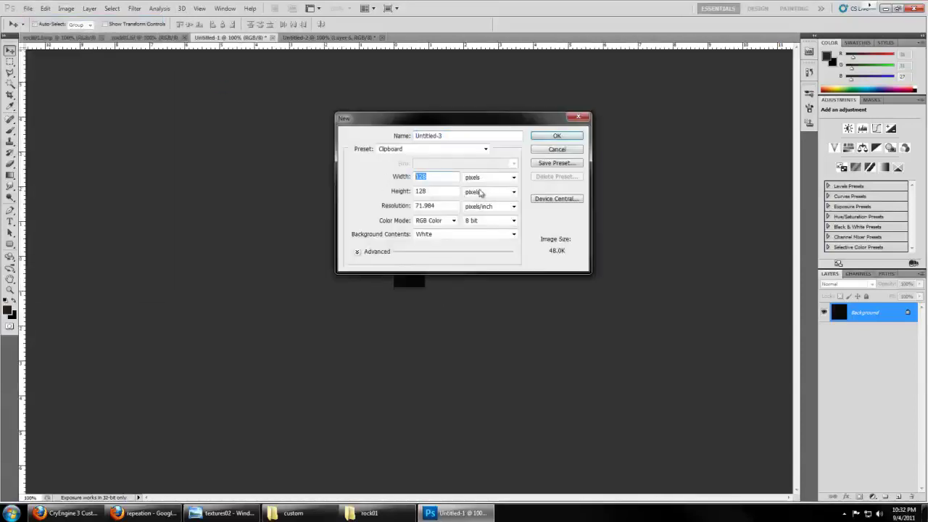
click(554, 136)
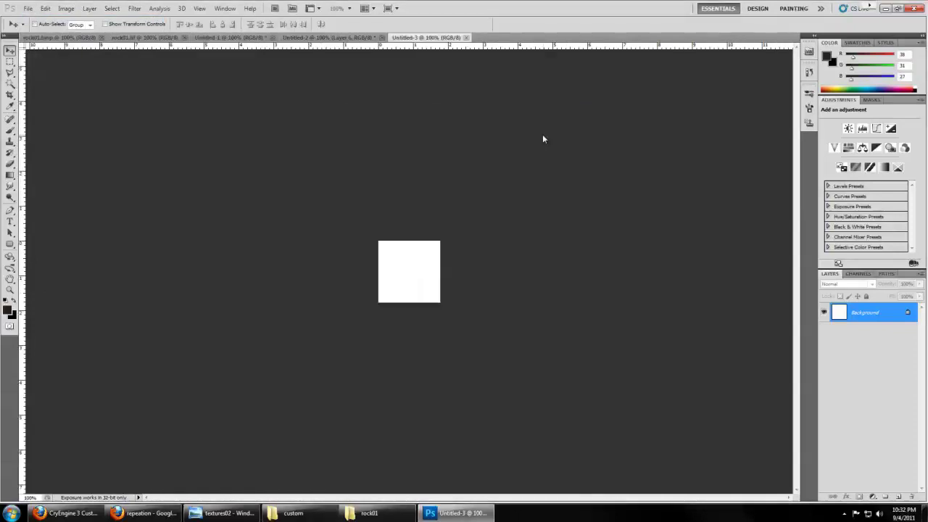
Step: Fill the new document's background with the Clouds render filter
click(134, 9)
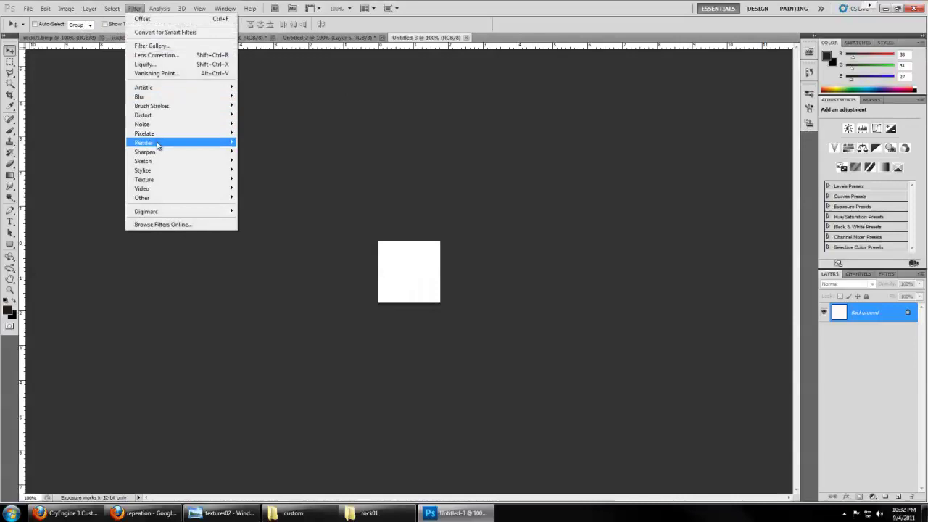
mouse_move(158, 145)
click(251, 142)
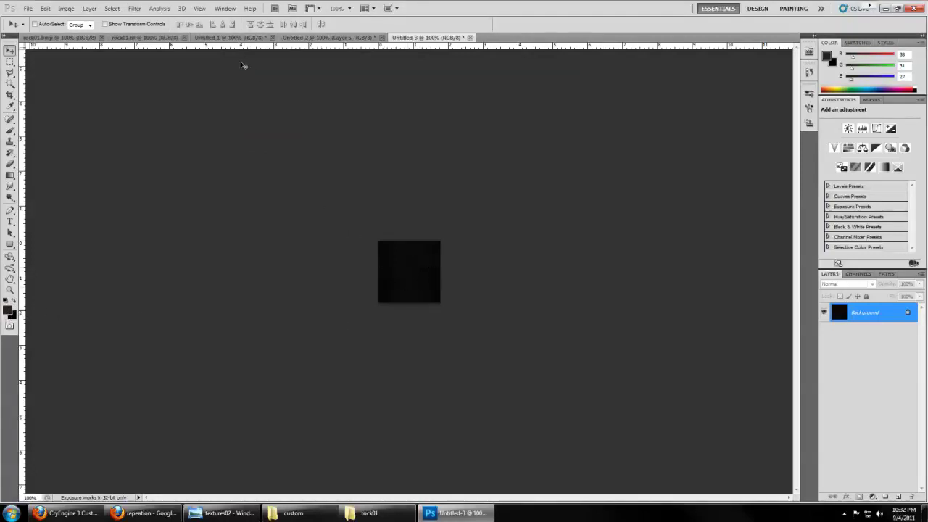
Step: Offset the clouds image +64 pixels horizontally and vertically with Wrap Around, and apply the same offset once more
click(134, 8)
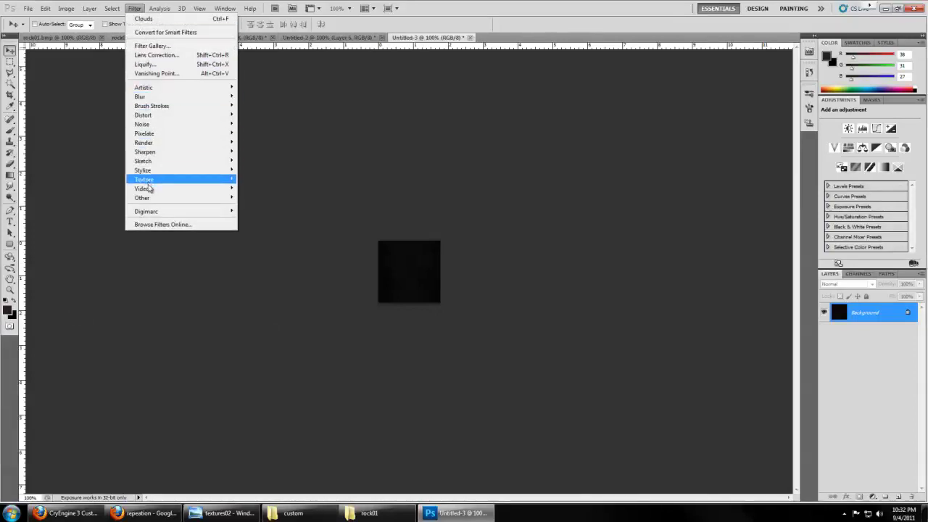
mouse_move(144, 197)
click(254, 234)
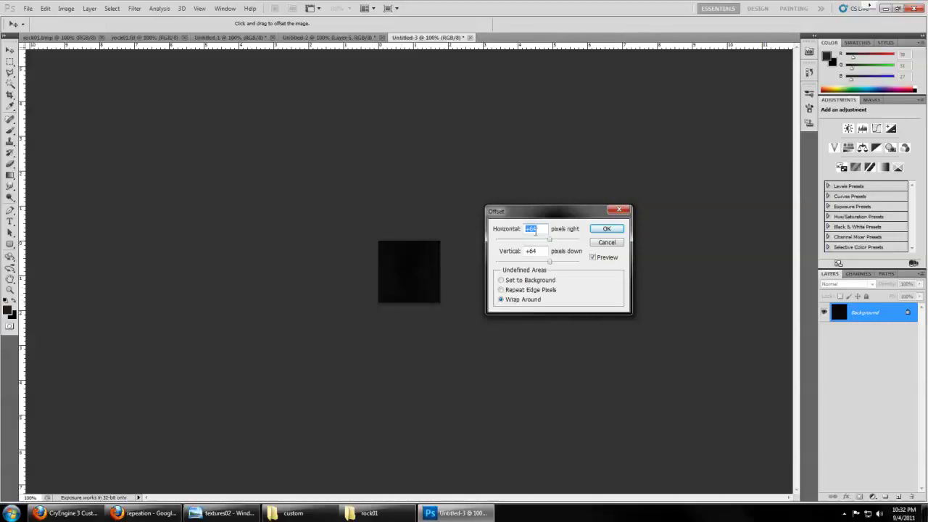
click(609, 230)
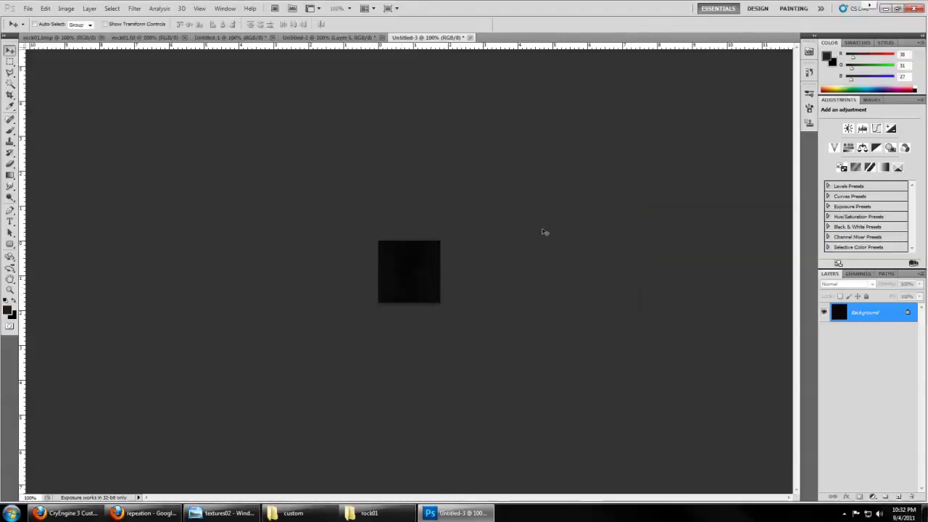
click(136, 8)
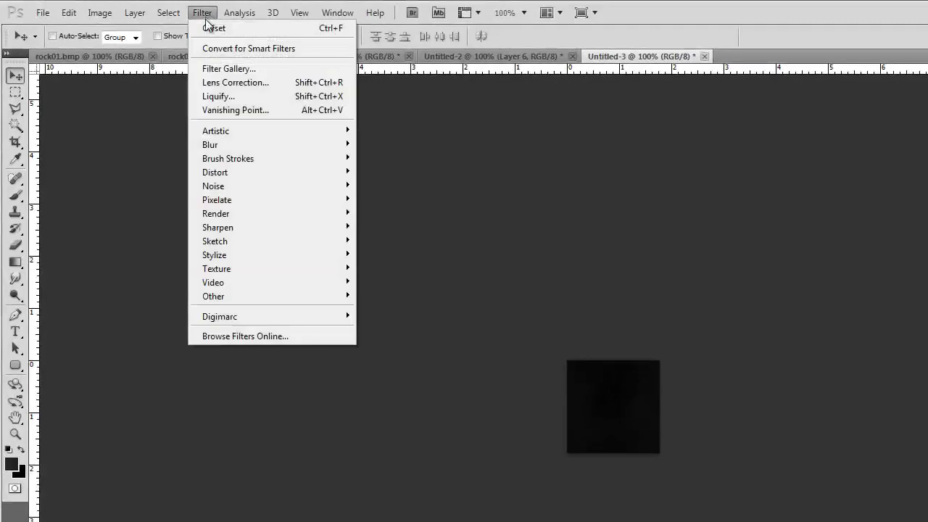
click(242, 29)
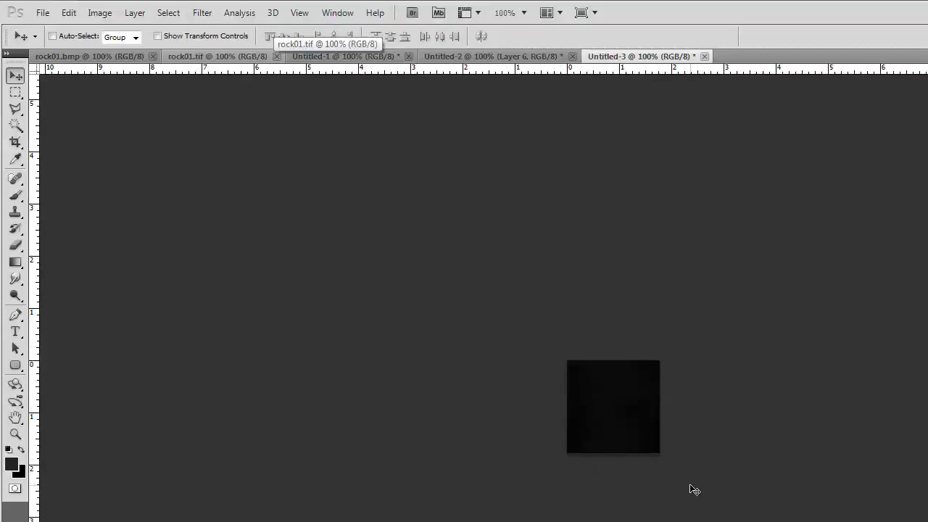
Step: Copy the whole clouds tile and paste it twice into the Untitled-2 document
key(ctrl+a)
key(ctrl+c)
click(507, 56)
key(ctrl+v)
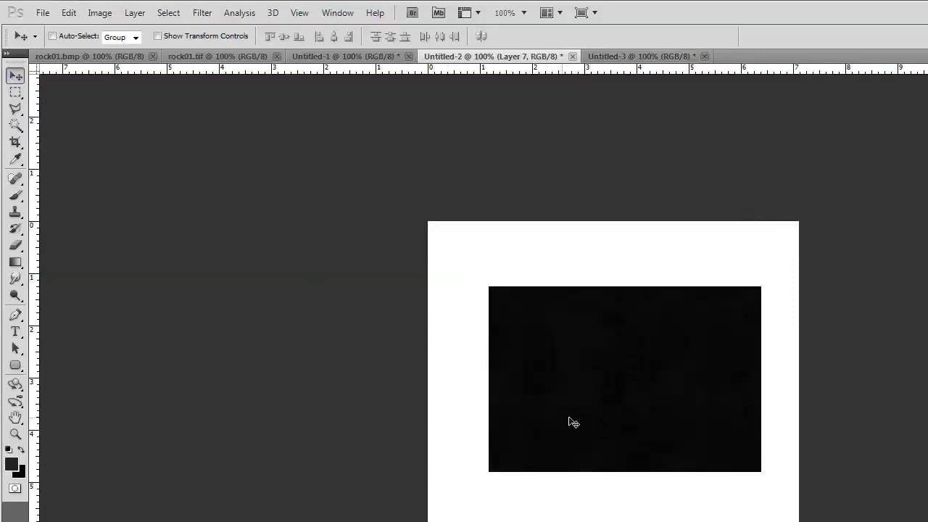
key(ctrl+v)
Step: Start saving the Untitled-3 tile as a BMP in the rock01 folder and cancel the save
click(637, 56)
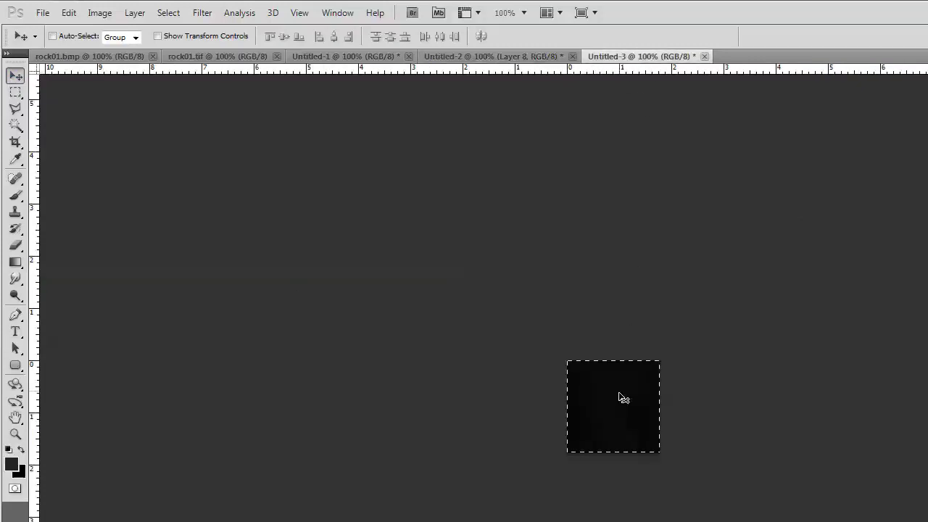
click(42, 12)
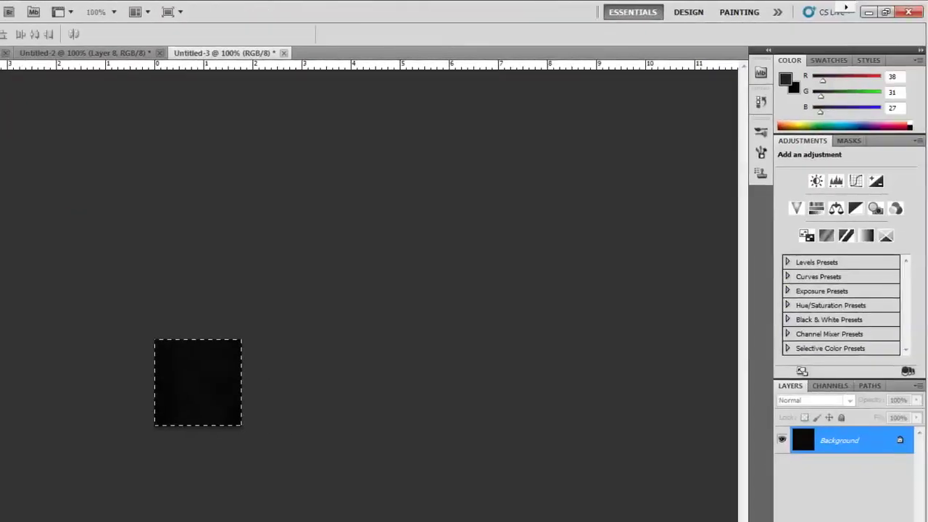
key(ctrl+shift+s)
click(217, 335)
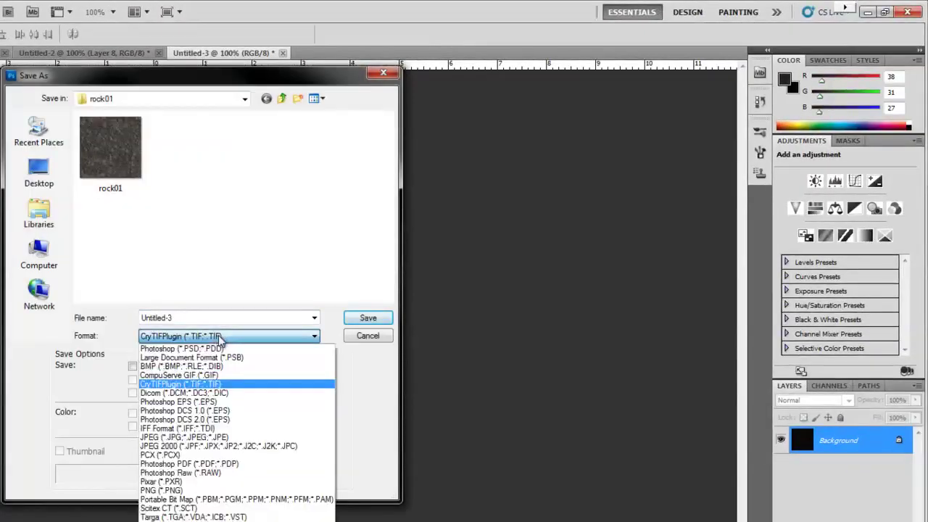
click(185, 366)
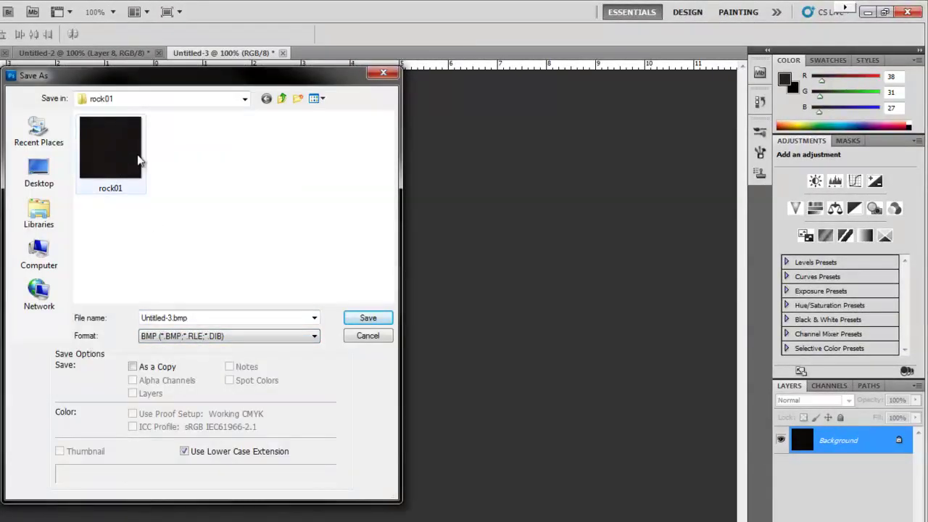
click(368, 337)
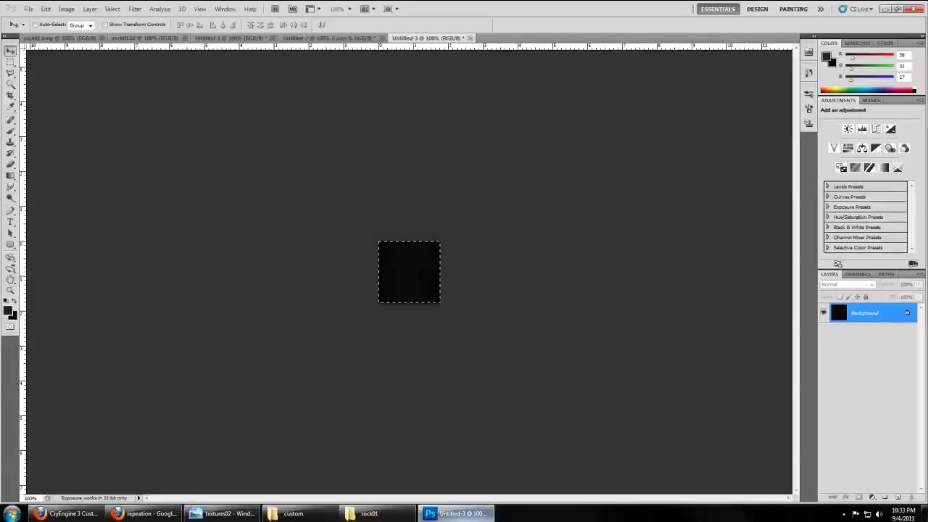
Step: Browse from the desktop Textures folder to custom > mud > mudgrass01 and examine its TIF and BMP texture files
click(455, 514)
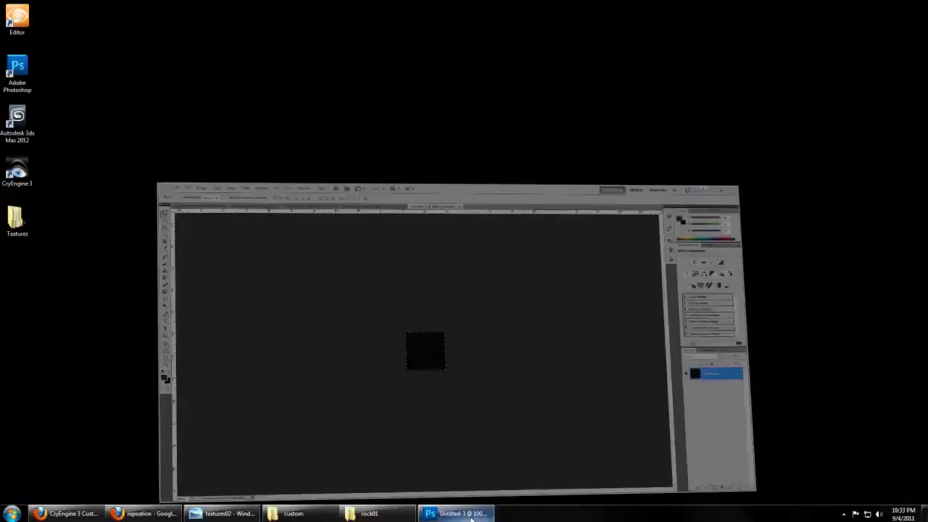
double_click(20, 224)
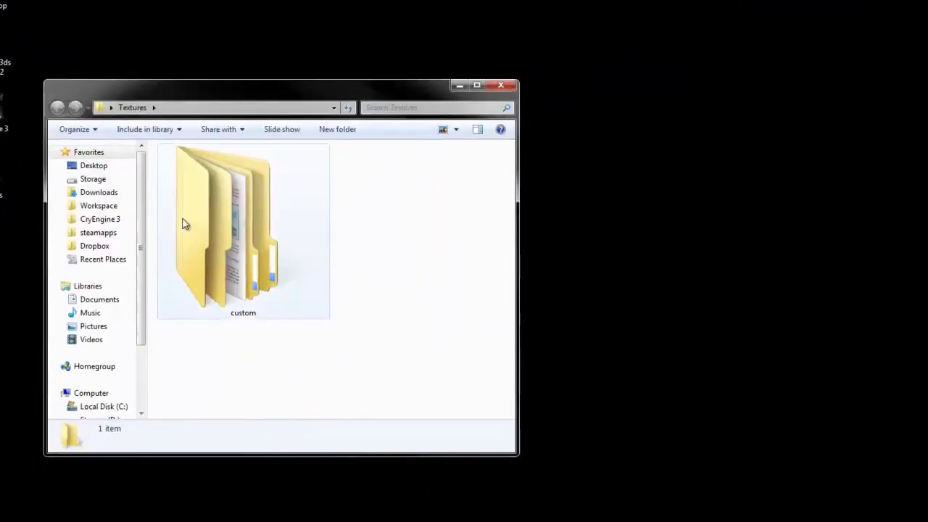
double_click(183, 225)
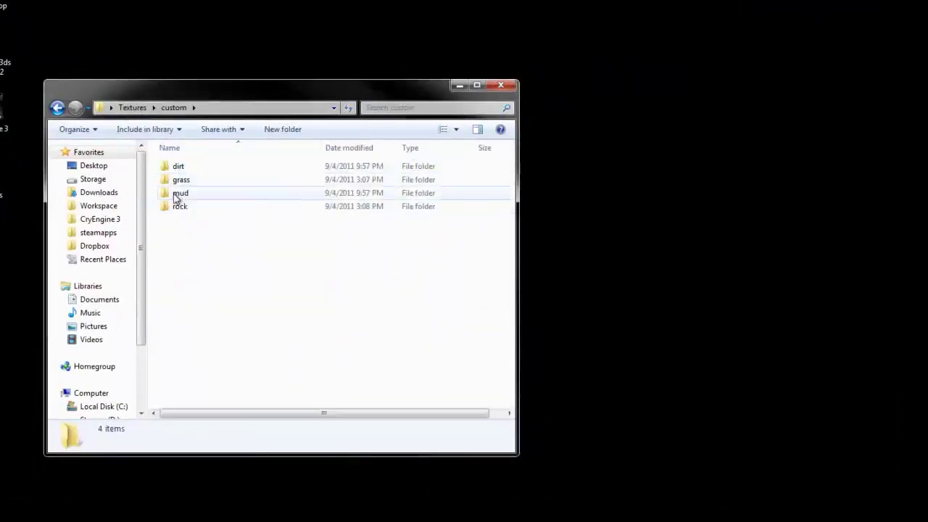
double_click(177, 194)
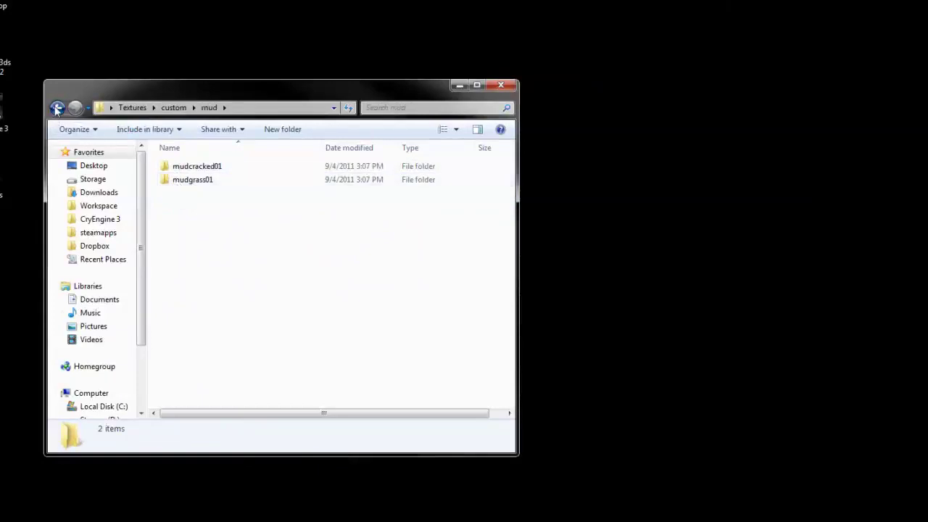
click(57, 108)
double_click(180, 195)
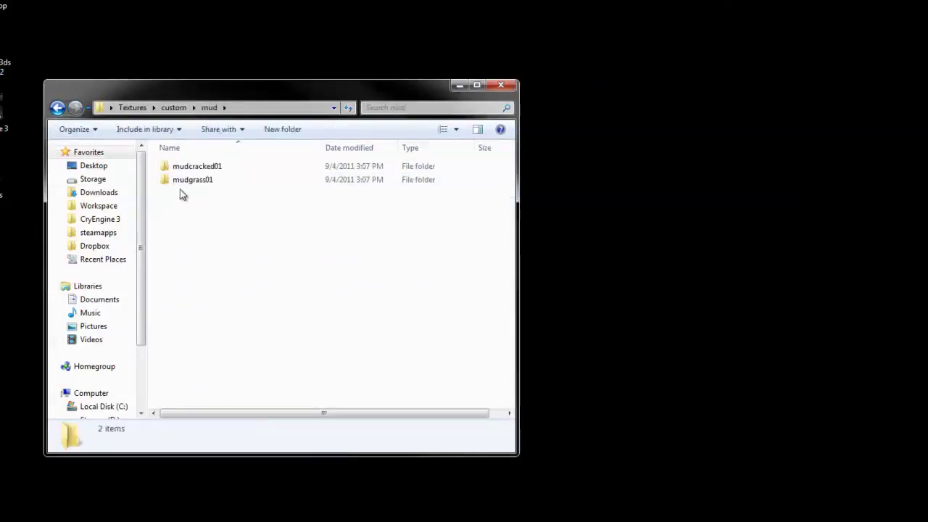
double_click(183, 181)
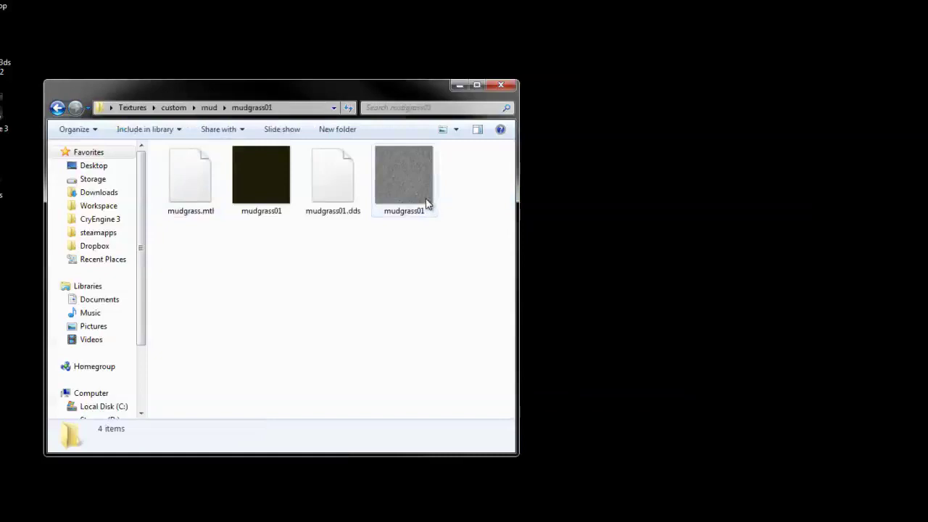
click(426, 204)
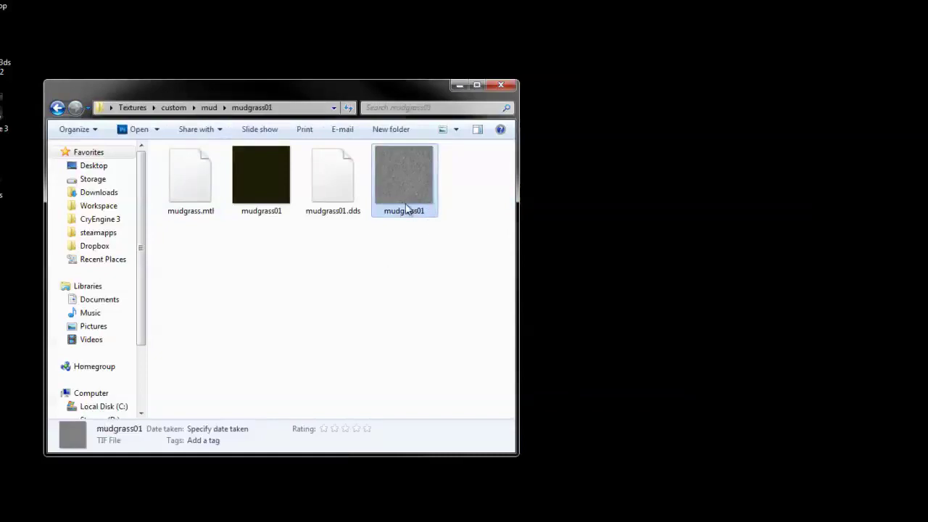
click(268, 212)
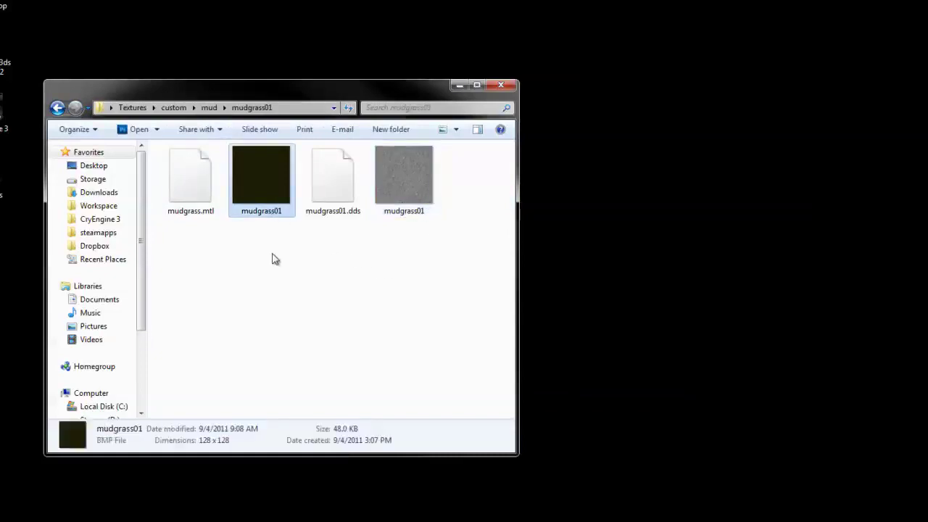
Step: Select mudgrass01.dds, then browse the CryEngine 3 installation folder to Game > Textures and select its custom folder
click(321, 190)
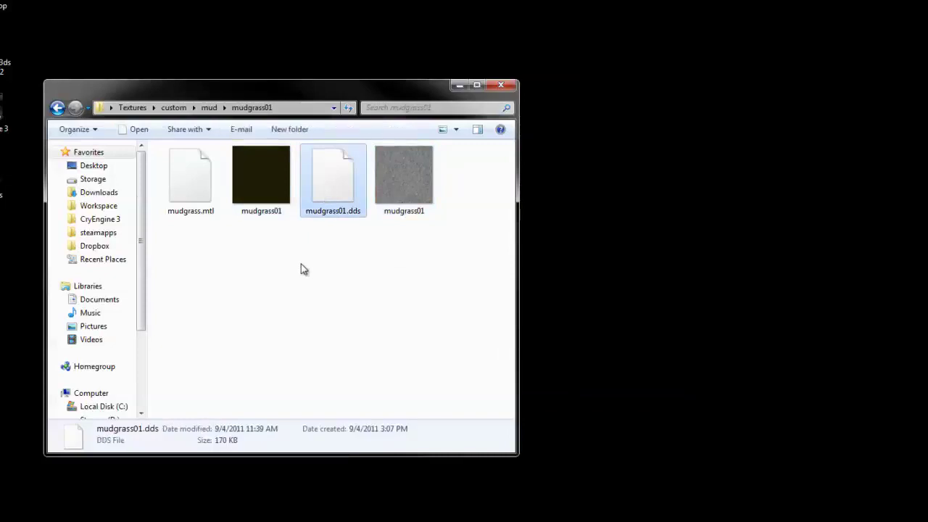
click(4, 116)
drag(109, 101, 504, 79)
click(602, 212)
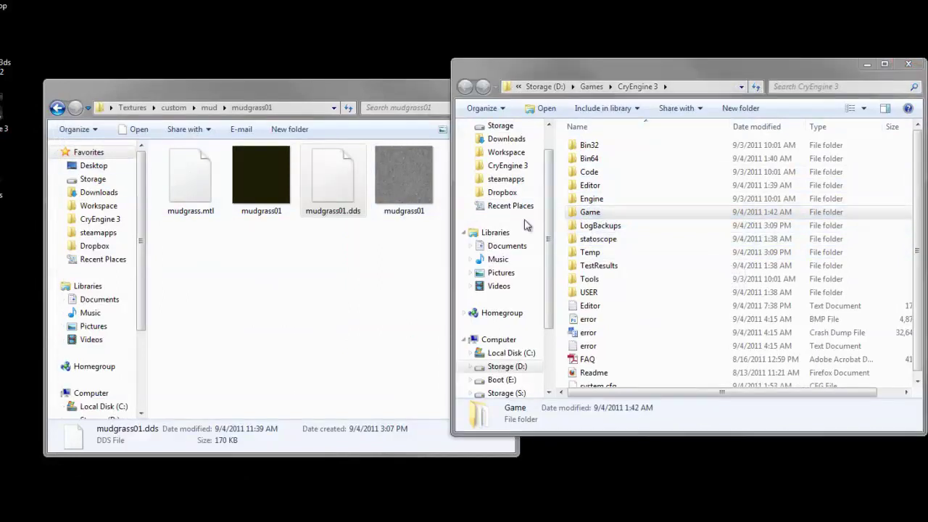
double_click(590, 212)
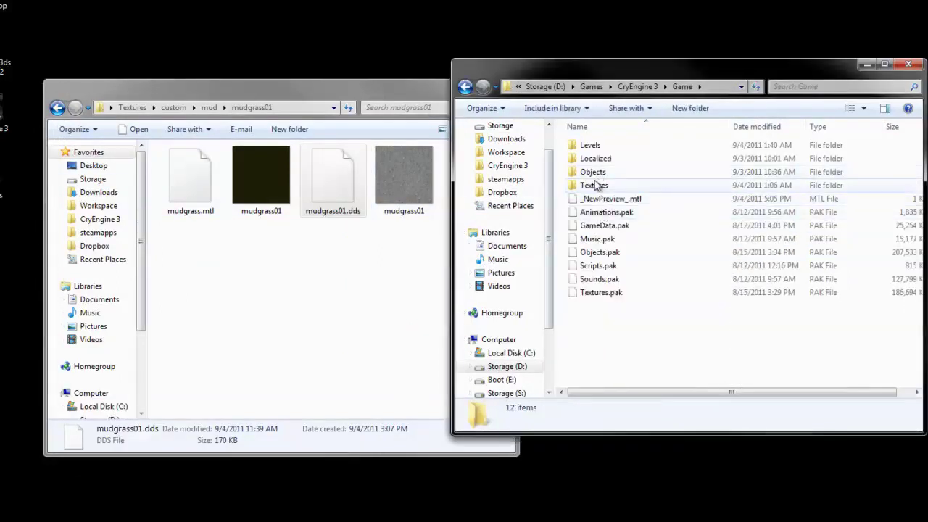
double_click(594, 186)
click(589, 149)
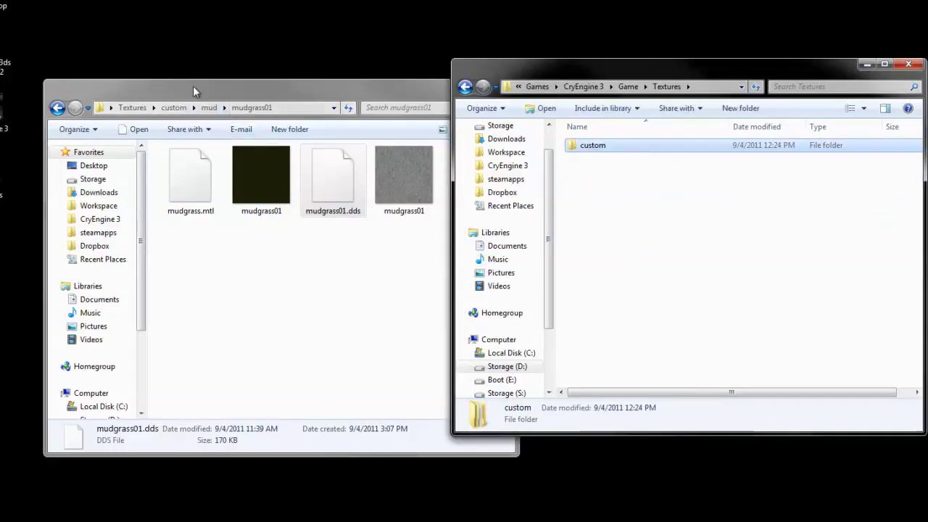
Step: Return from the mudgrass01 folder to the top-level desktop Textures folder and pick out its custom folder
drag(193, 86, 177, 92)
click(41, 113)
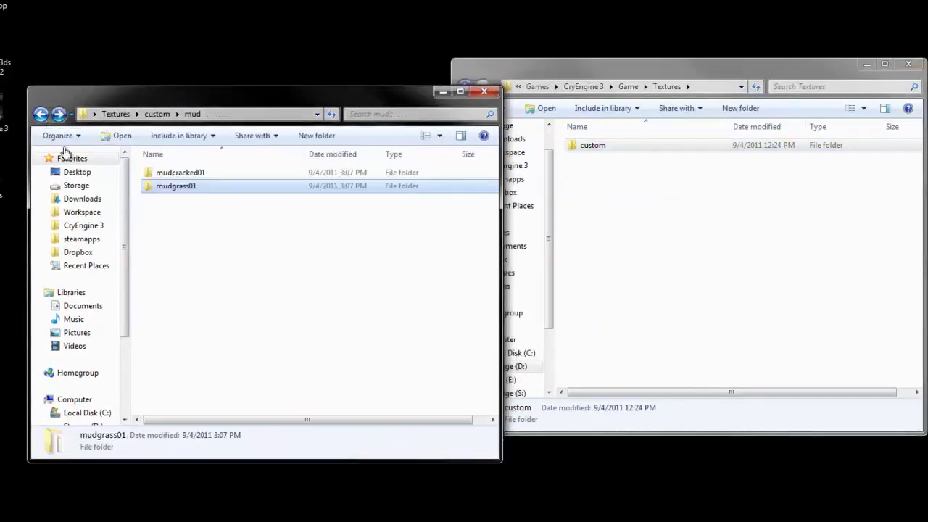
click(40, 115)
click(41, 114)
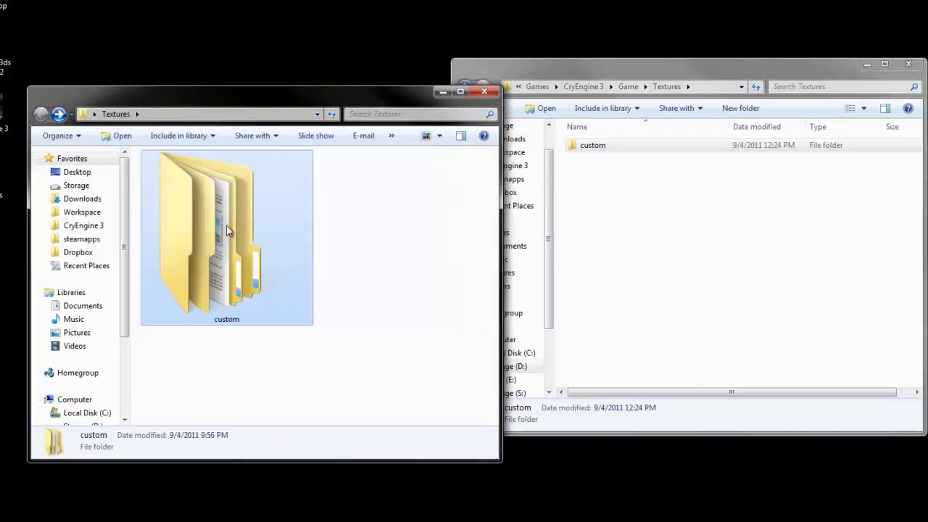
drag(236, 232, 299, 244)
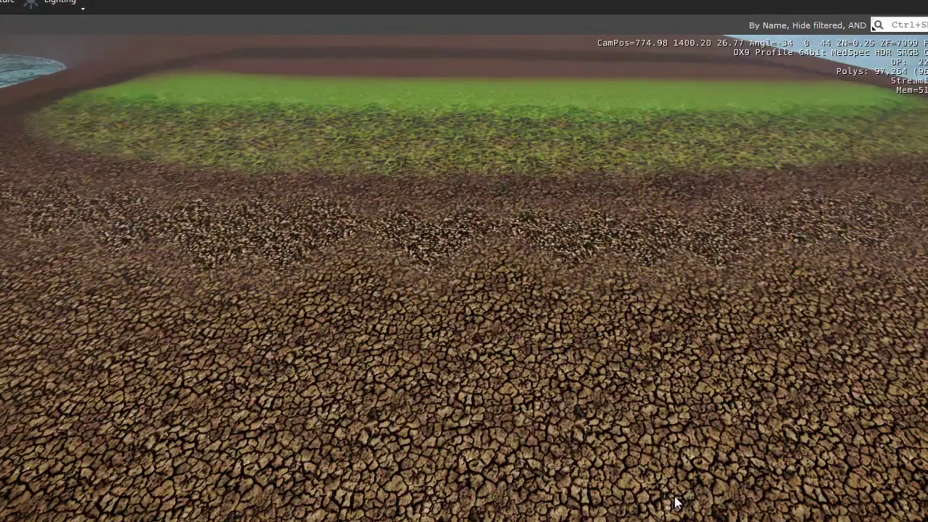
Step: Switch to the CryEngine Sandbox editor, close Terrain Texture Layers, and check the Textures folder in the Material Editor before closing it
click(4, 4)
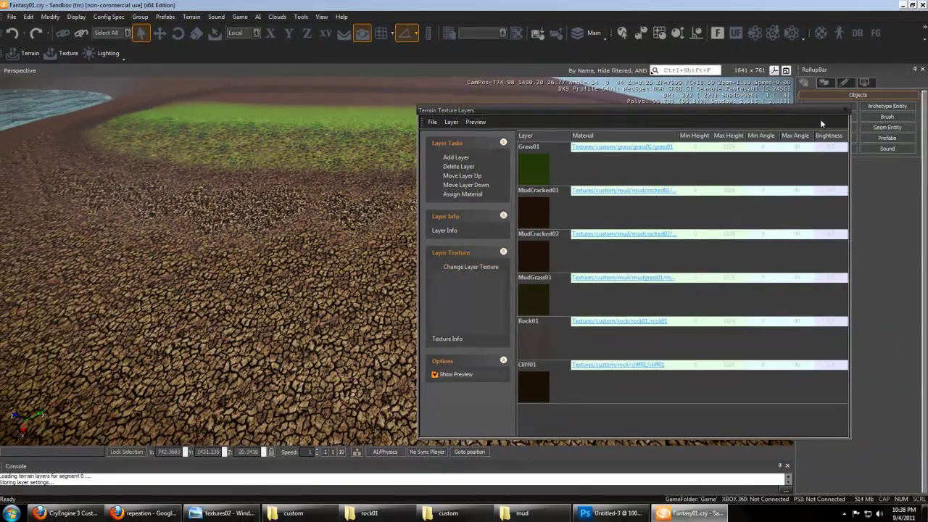
click(847, 110)
key(m)
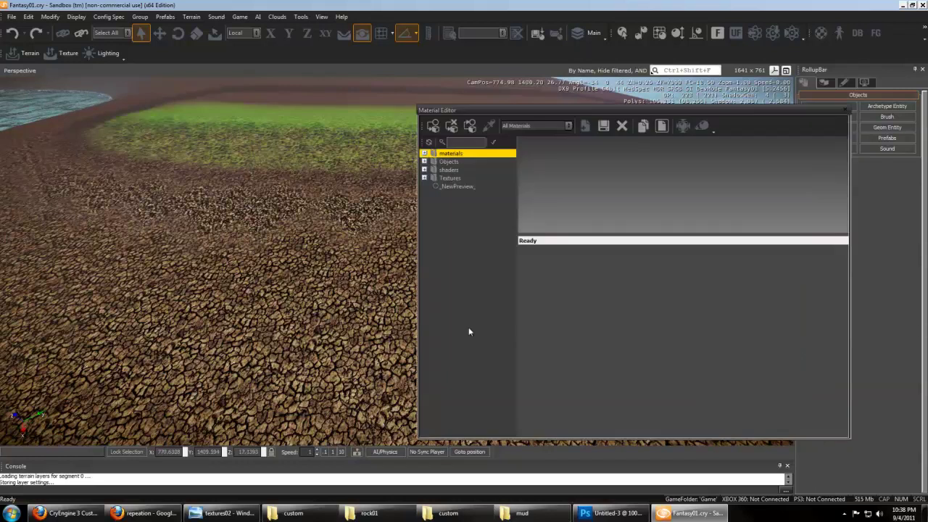
click(446, 179)
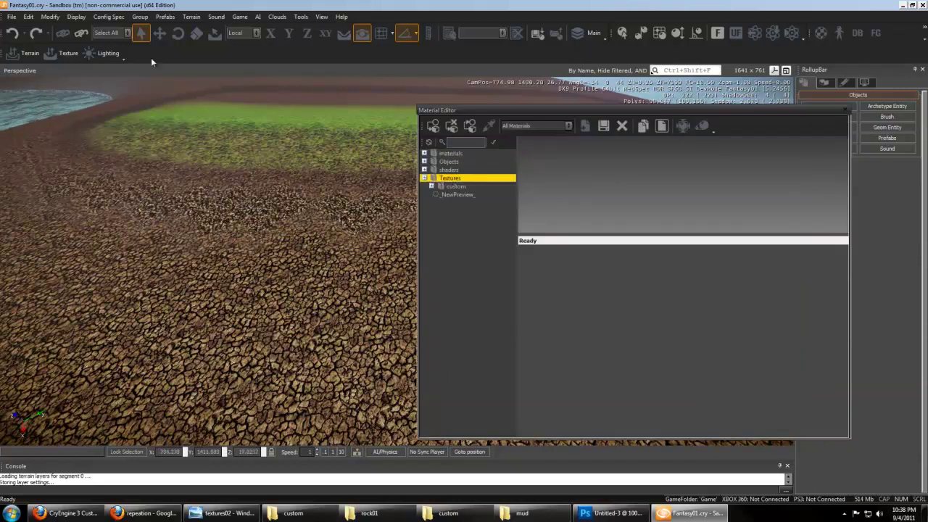
click(845, 110)
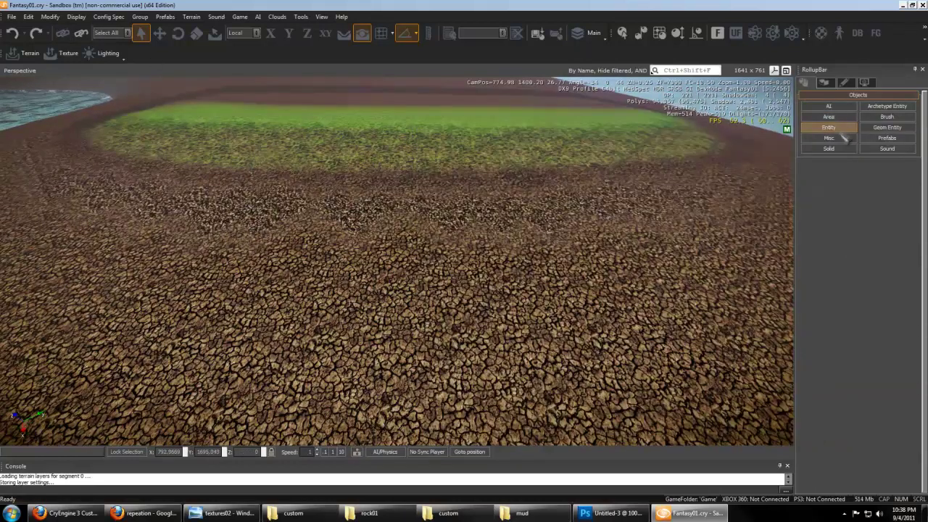
Step: Enter game mode and walk over the cracked mud, rock and grass areas to examine the terrain textures up close
key(ctrl+g)
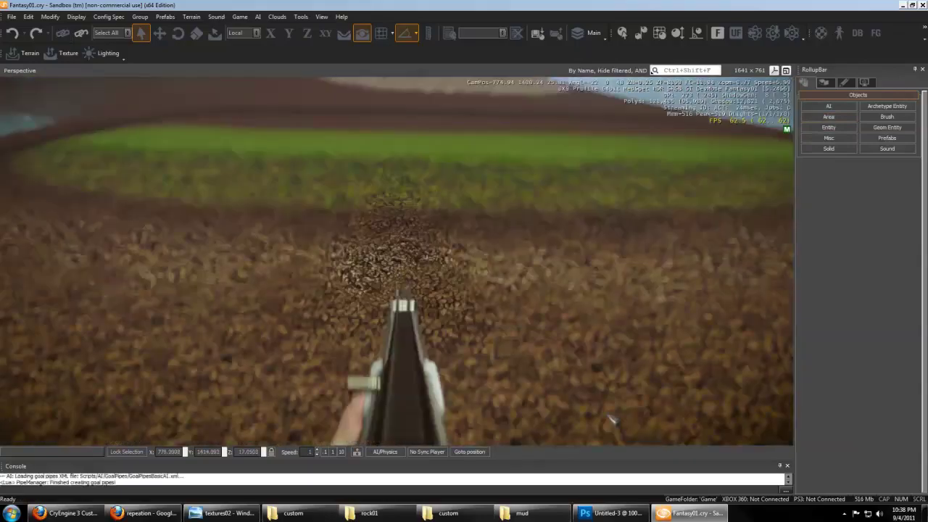
key(w)
key(w)
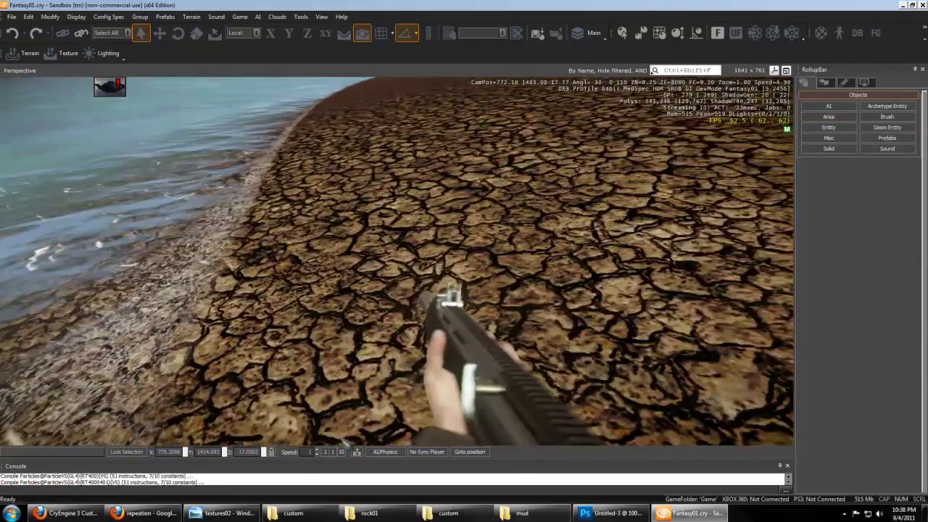
key(w)
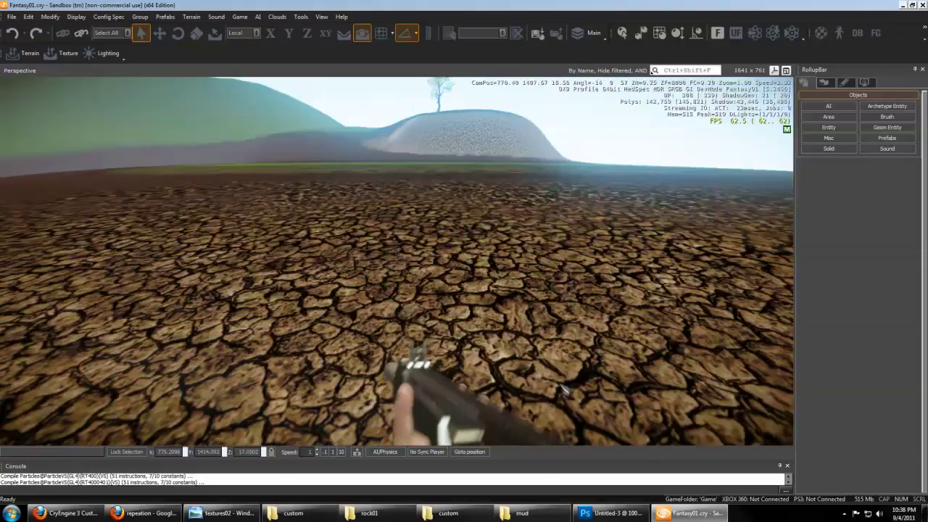
key(w)
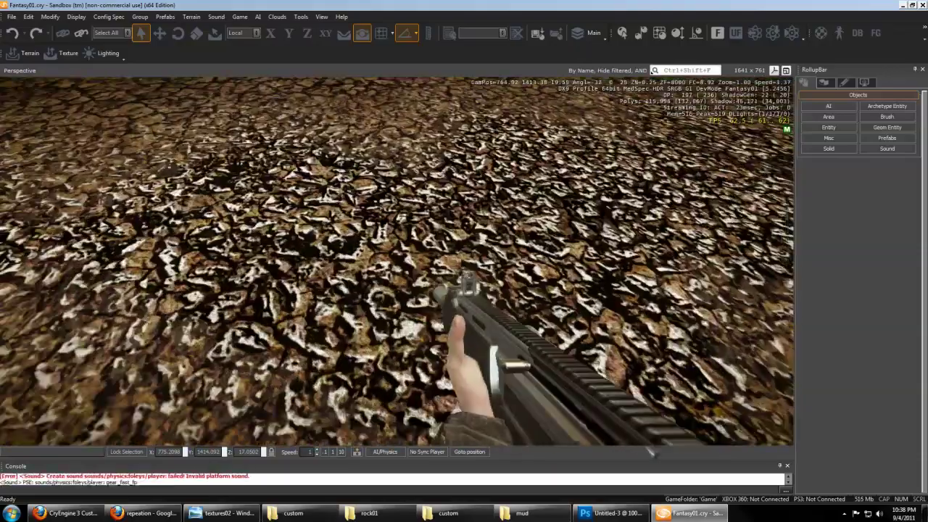
key(w)
key(d)
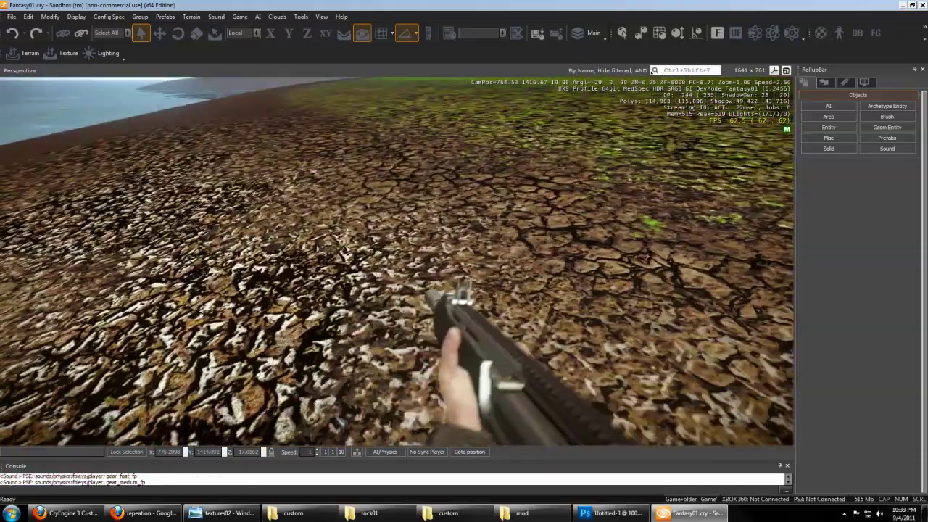
key(w)
key(a)
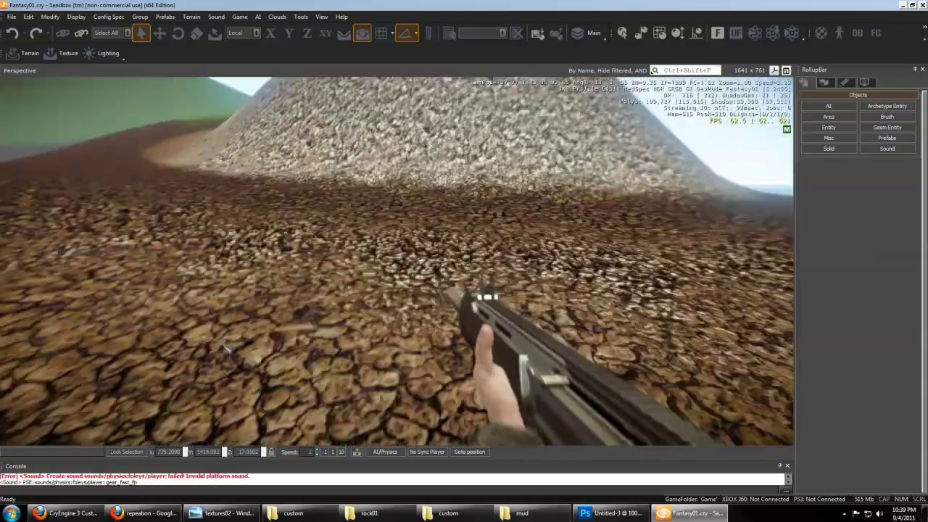
Step: Walk up the rocky hill to the grassy summit with the tree to examine the texture blending, and leave game mode
key(w)
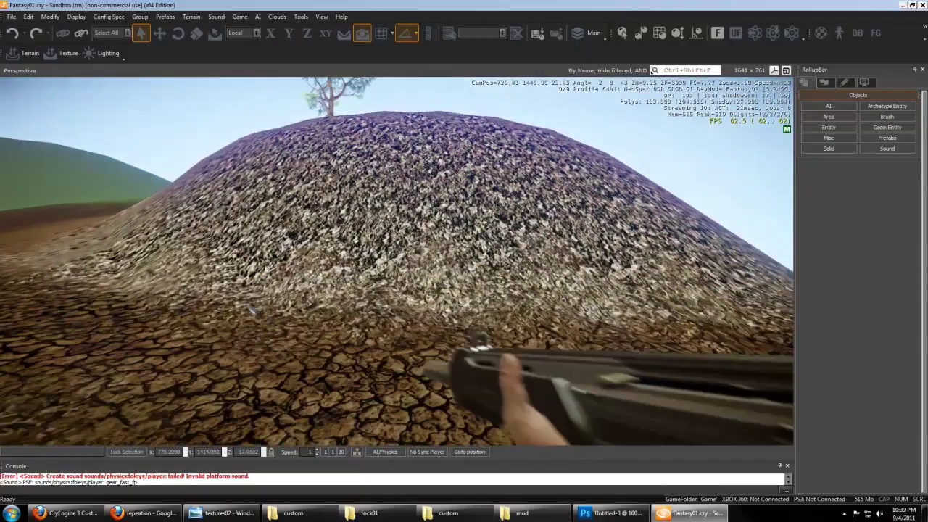
key(w)
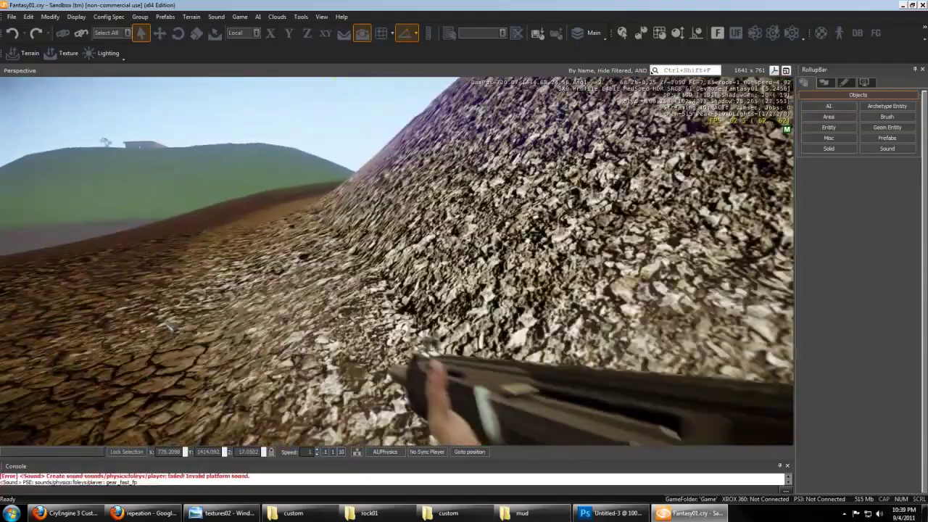
key(w)
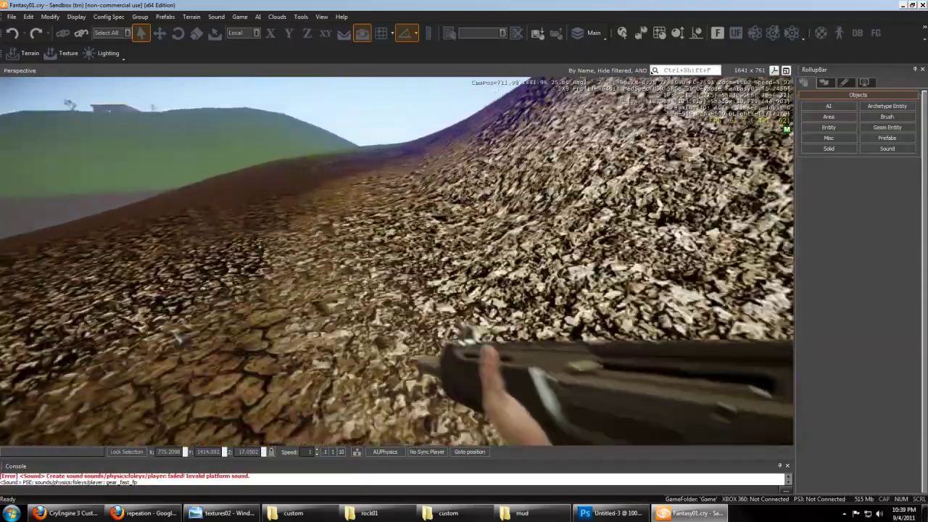
key(w)
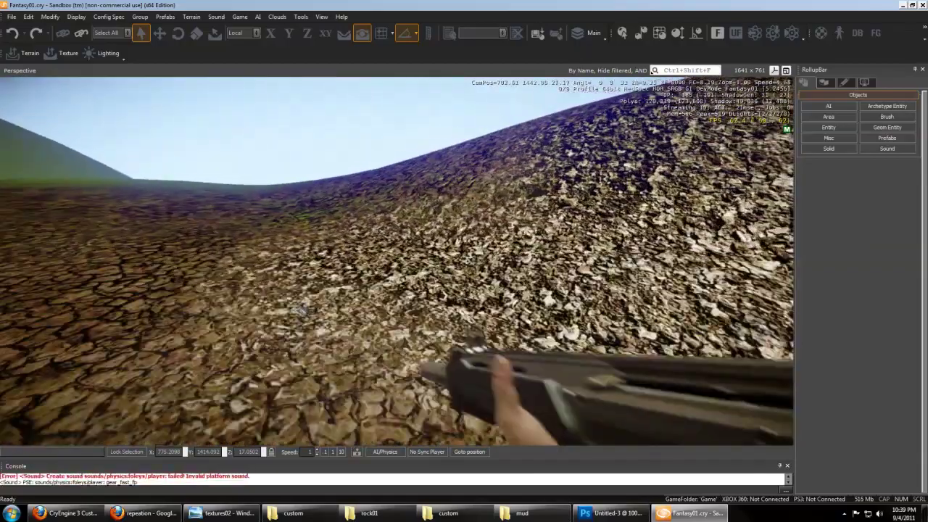
key(w)
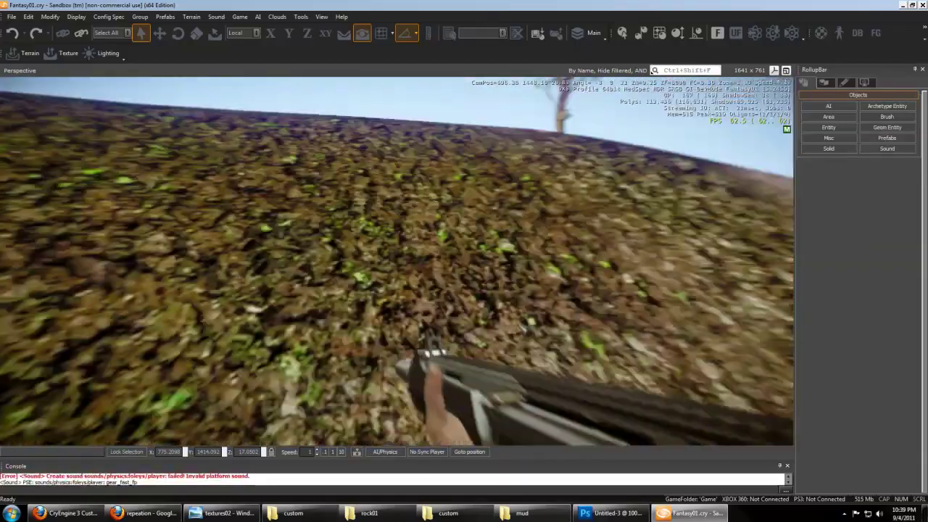
key(w)
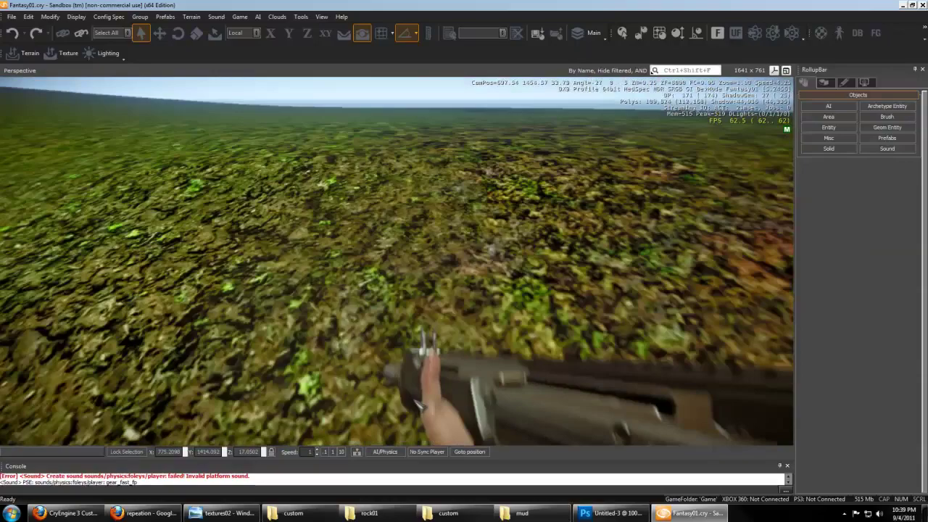
key(w)
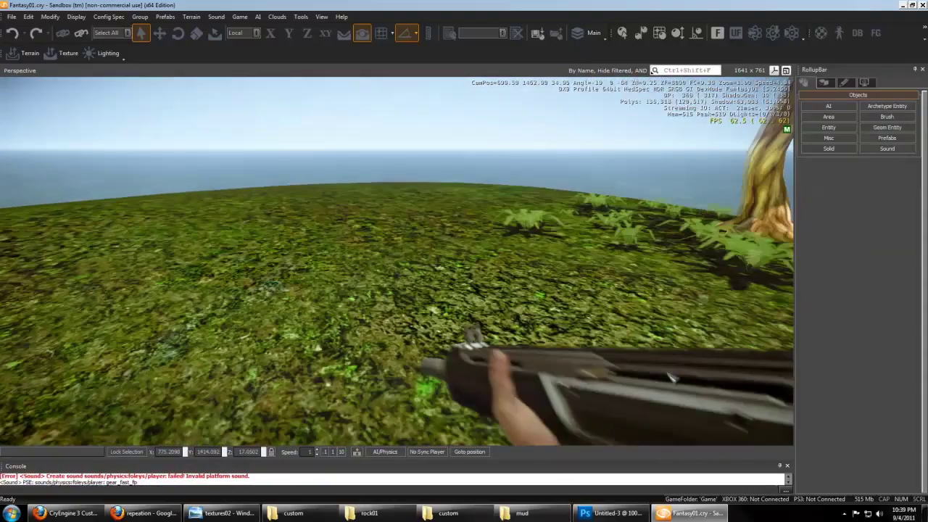
key(w)
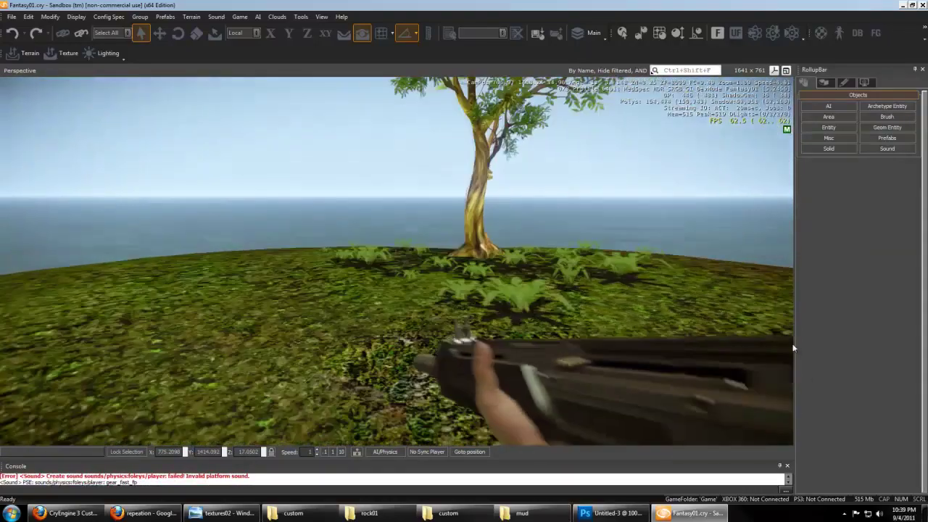
key(w)
key(Escape)
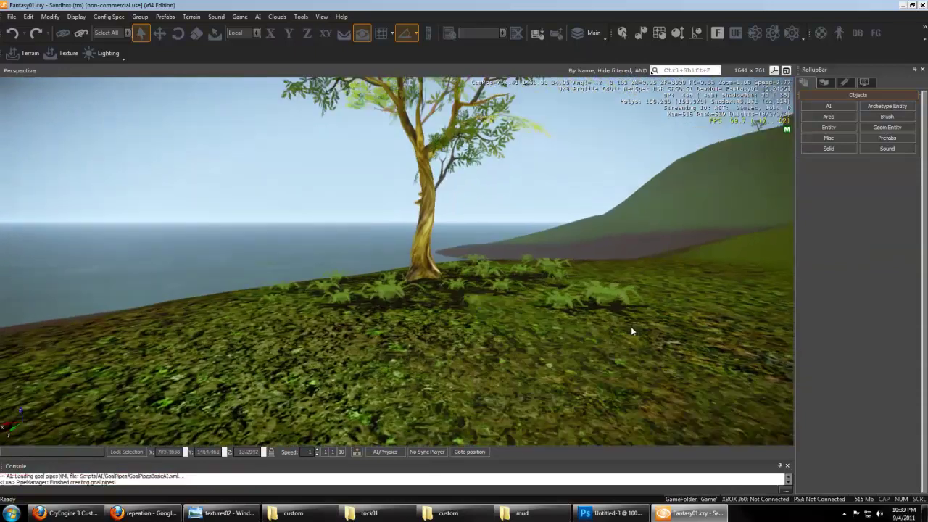
Step: Open the terrain Layer Painter above the cracked mud area and set the brush hardness to 0.01 and radius to 2.3442
key(s)
right_drag(568, 327, 459, 337)
key(w)
key(s)
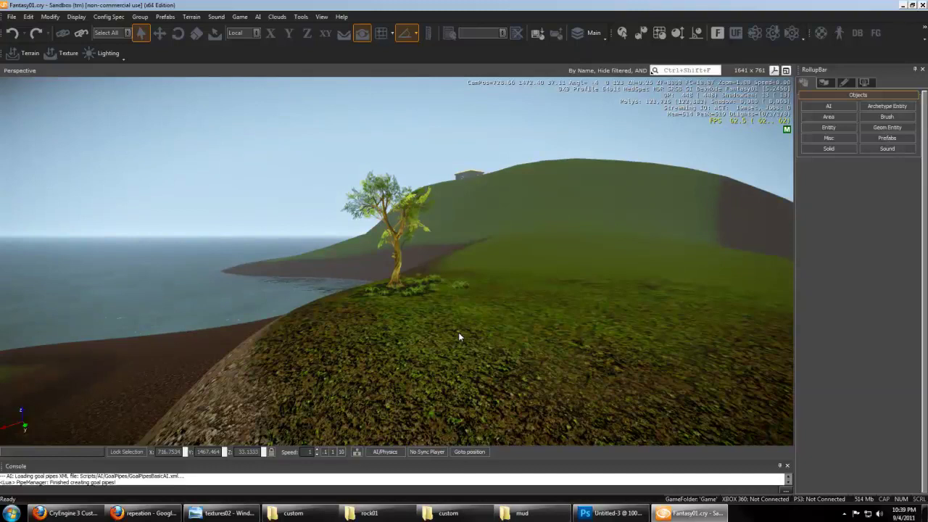
key(a)
right_drag(459, 332, 427, 328)
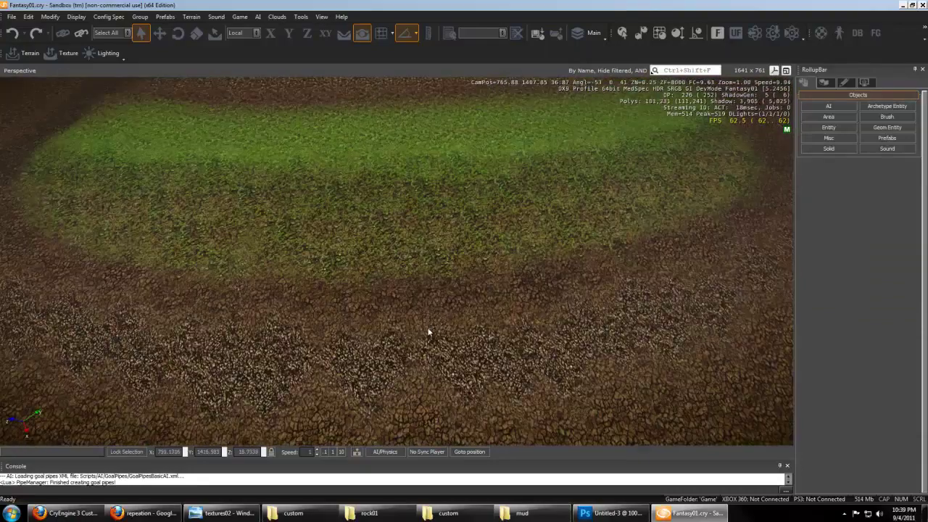
click(823, 82)
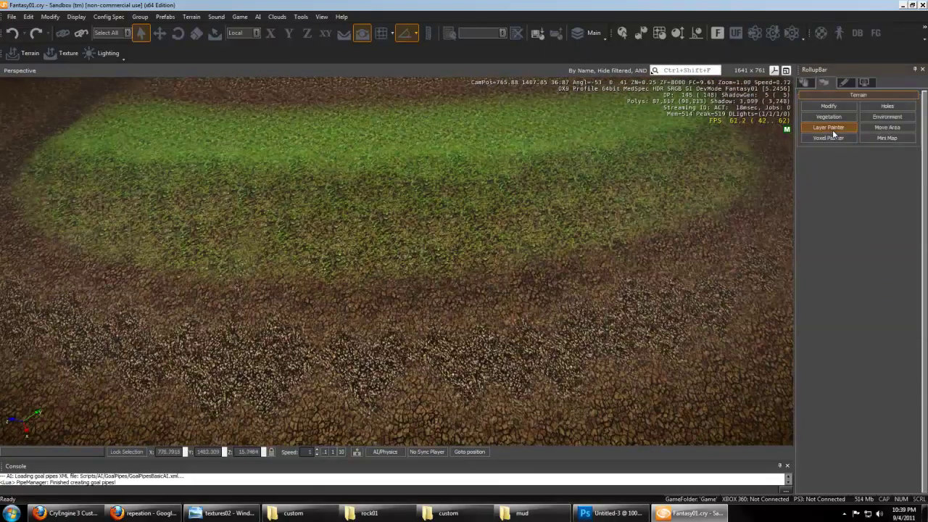
click(829, 127)
mouse_move(645, 256)
right_down()
mouse_move(586, 225)
mouse_move(633, 242)
right_up()
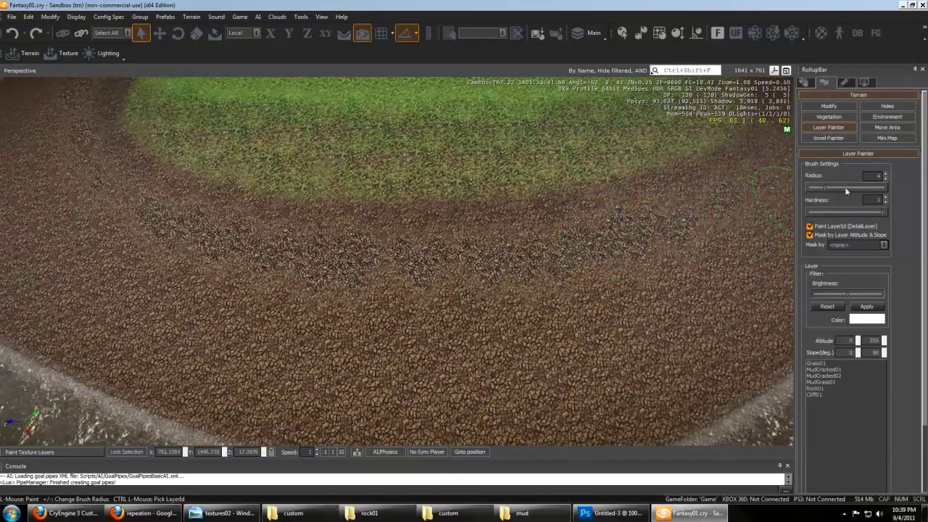
drag(881, 212, 817, 191)
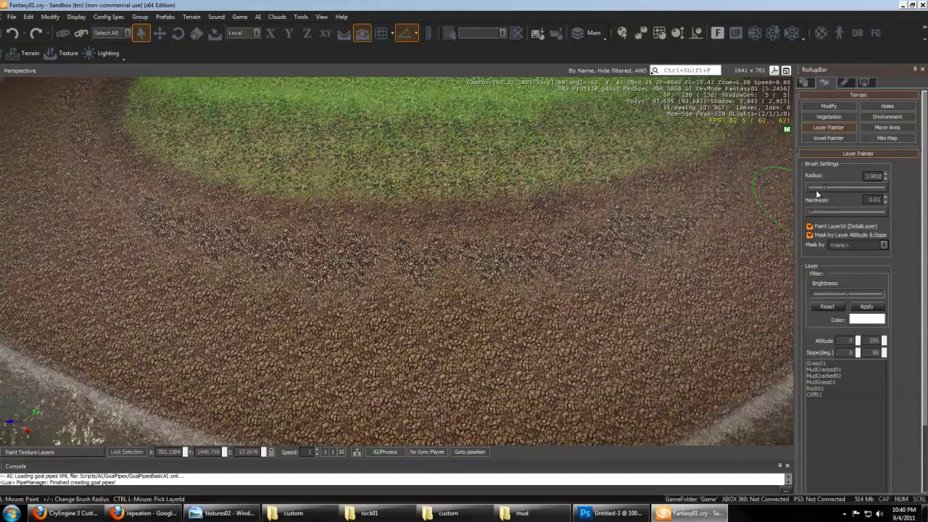
Step: Open the rock01 material from Textures > custom > rock > rock01 in the Material Editor
key(m)
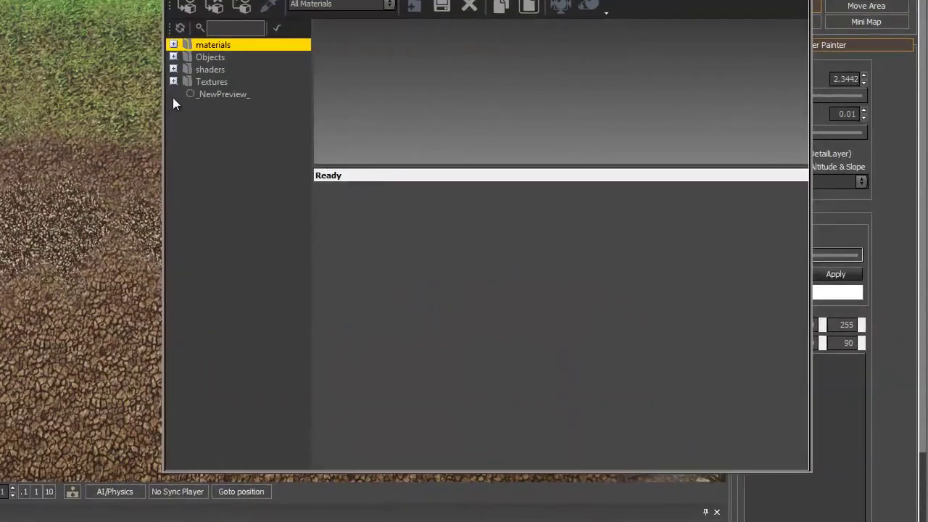
click(173, 82)
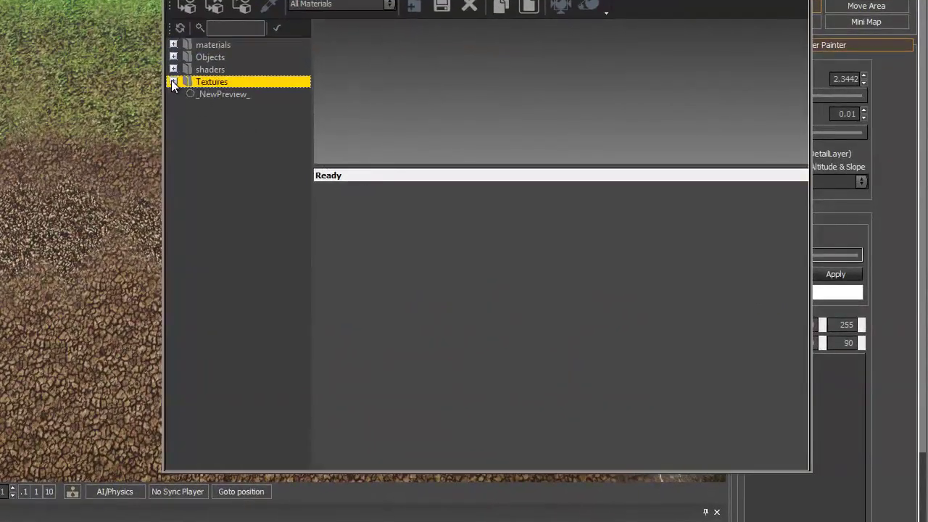
click(186, 94)
click(195, 130)
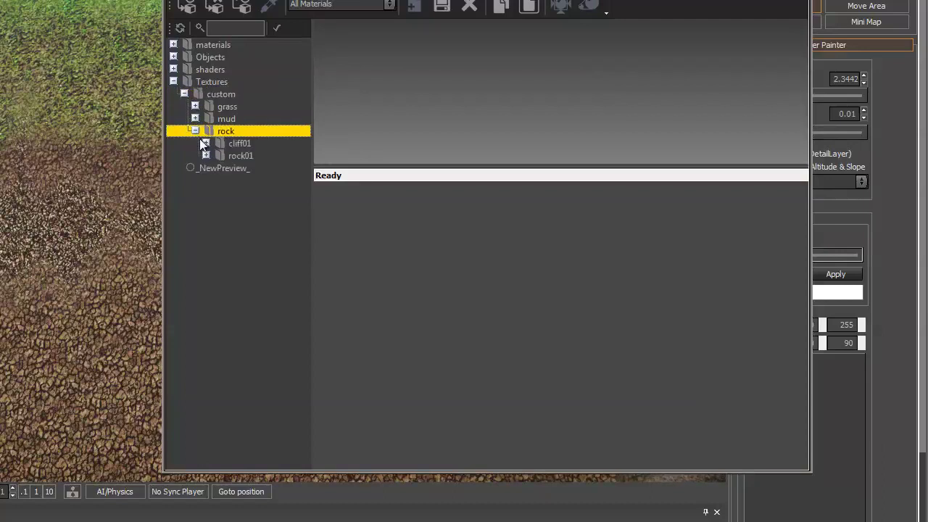
click(206, 155)
click(247, 168)
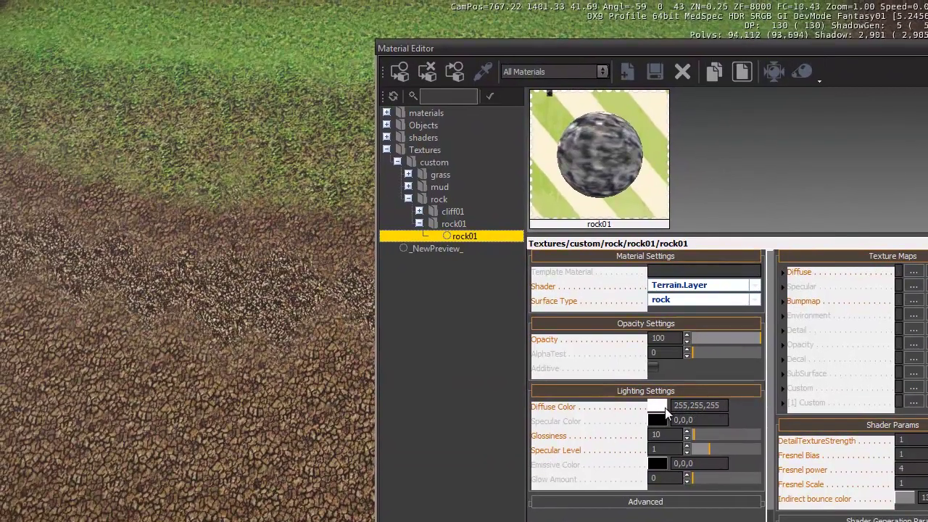
Step: Try darkening the rock01 material's diffuse color to 89,89,89, and discard the change
click(665, 408)
click(467, 395)
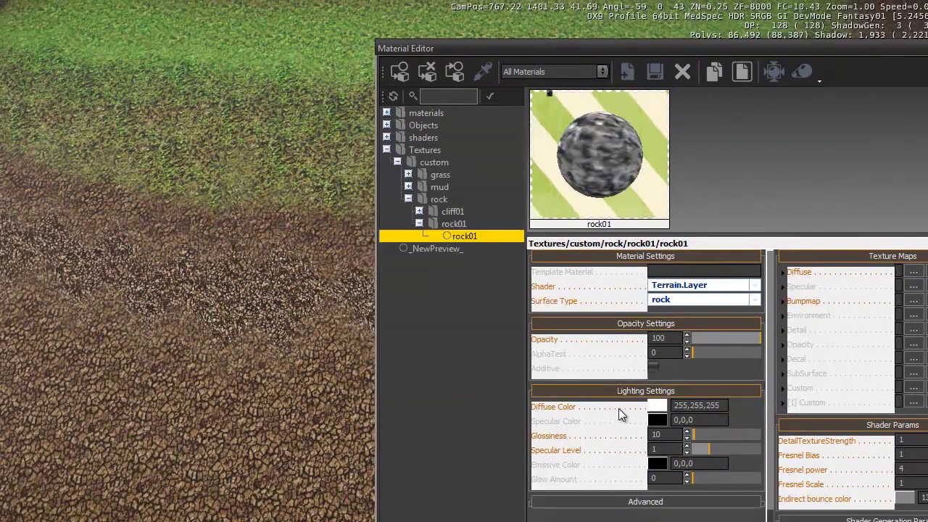
click(656, 406)
drag(545, 151, 544, 239)
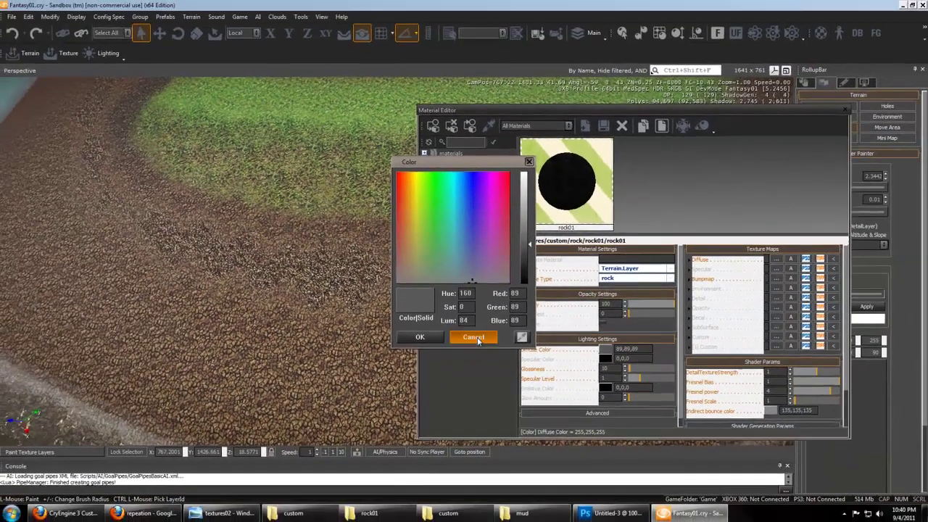
click(459, 388)
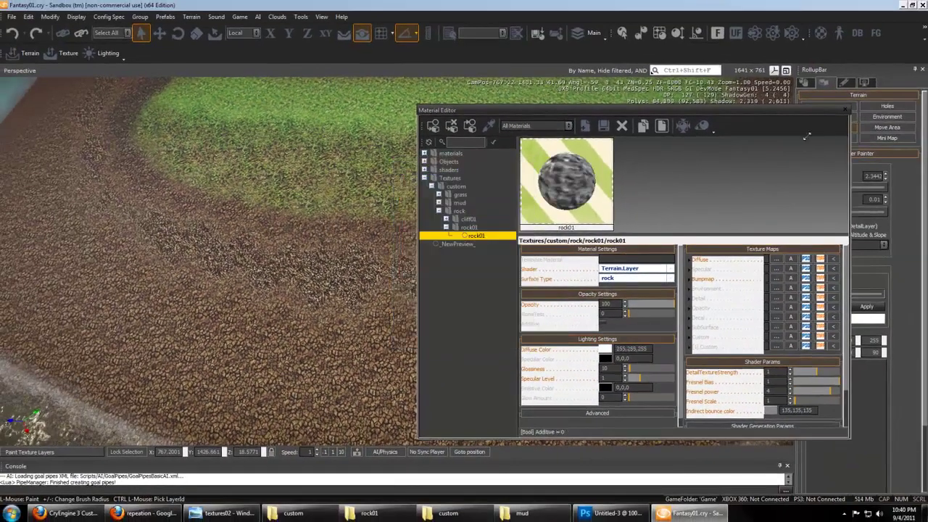
Step: Close the Material Editor and paint the MudCracked02 layer over the rocky patches in the cracked mud below the grass
click(844, 110)
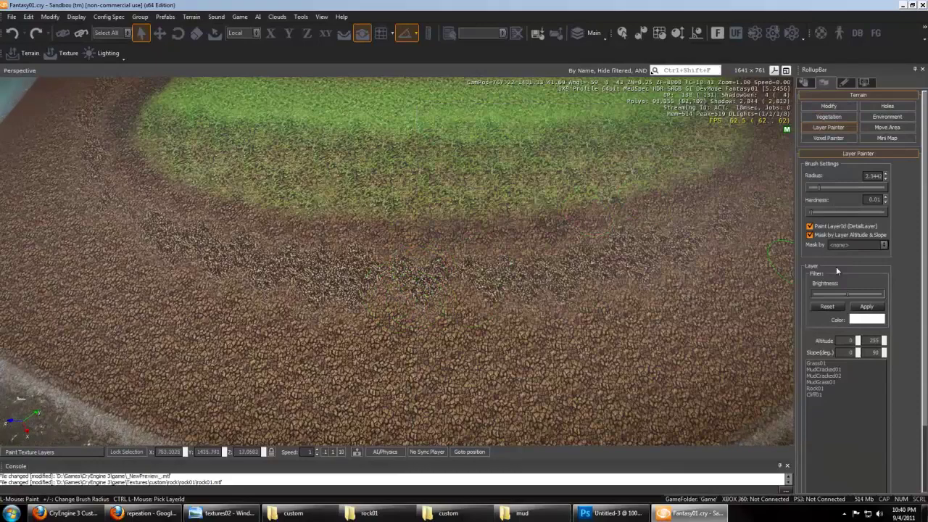
click(816, 395)
click(819, 375)
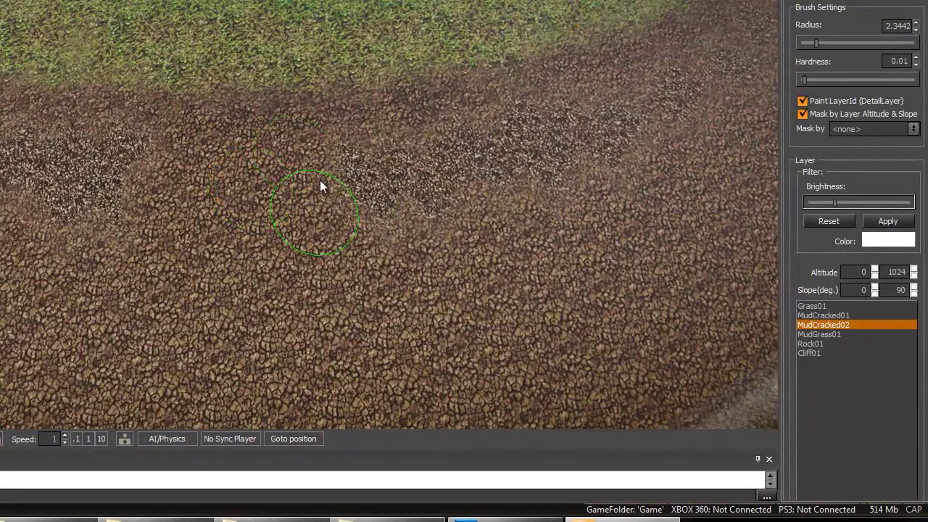
mouse_move(319, 181)
mouse_down()
mouse_move(353, 176)
mouse_move(118, 208)
mouse_move(97, 196)
mouse_up()
key(s)
right_drag(159, 165, 158, 163)
key(w)
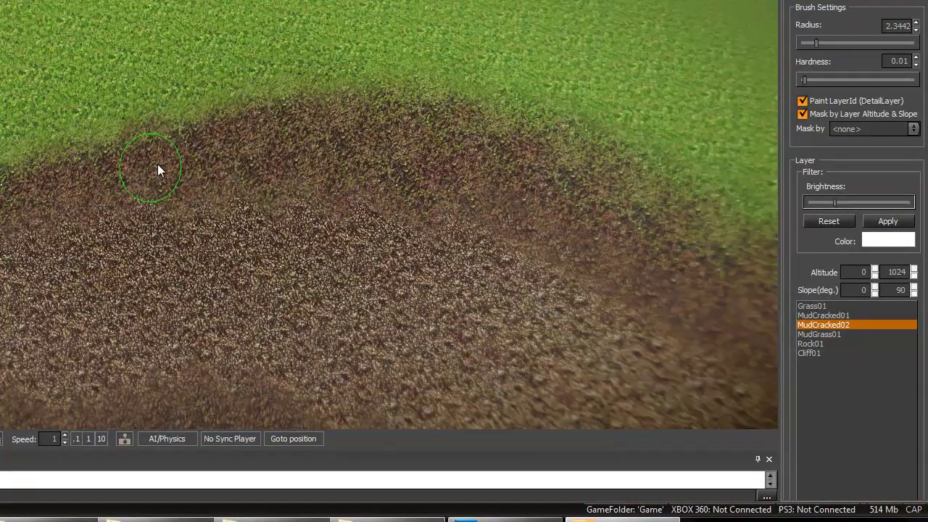